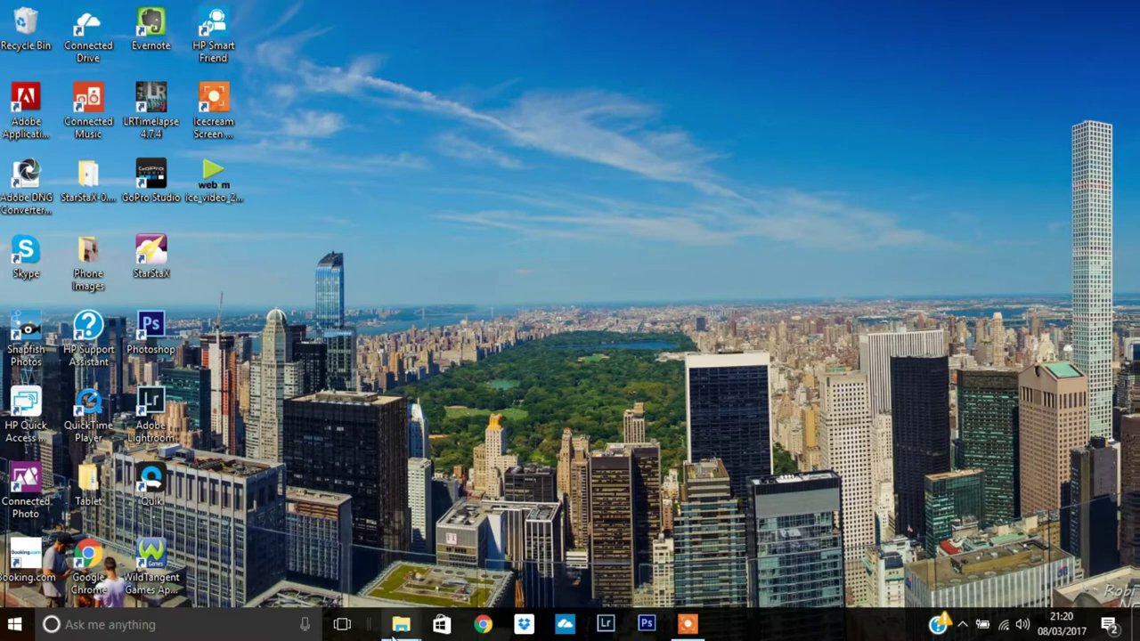
Step: Bring up the two File Explorer windows for the Sony A6000 folder and the SDHC (G:) card
mouse_move(395, 629)
left_click(385, 573)
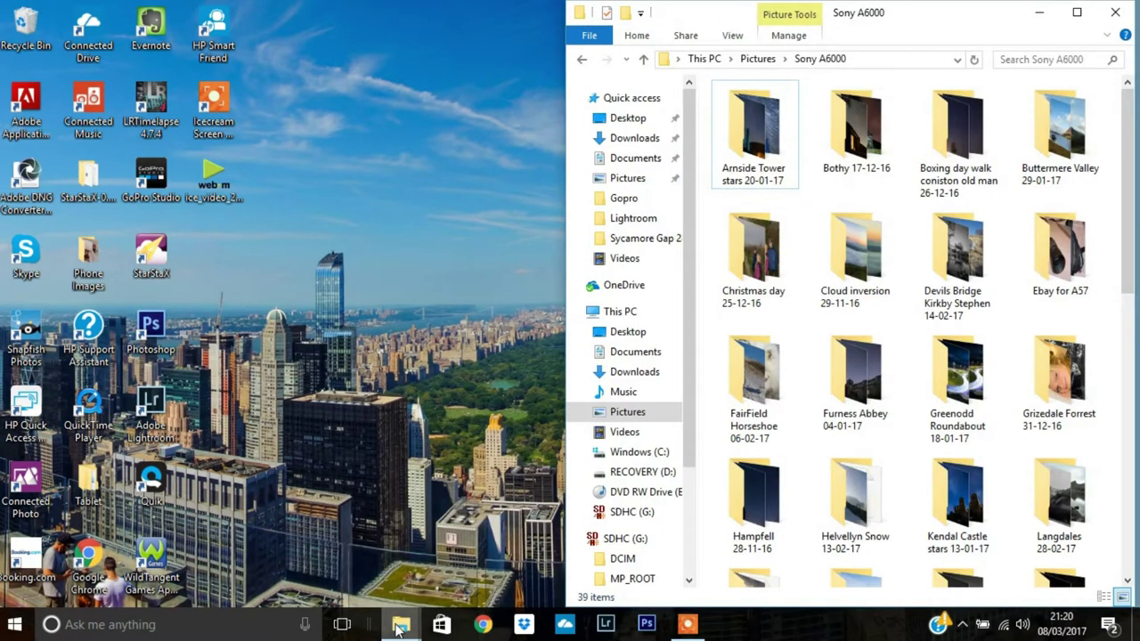
left_click(424, 571)
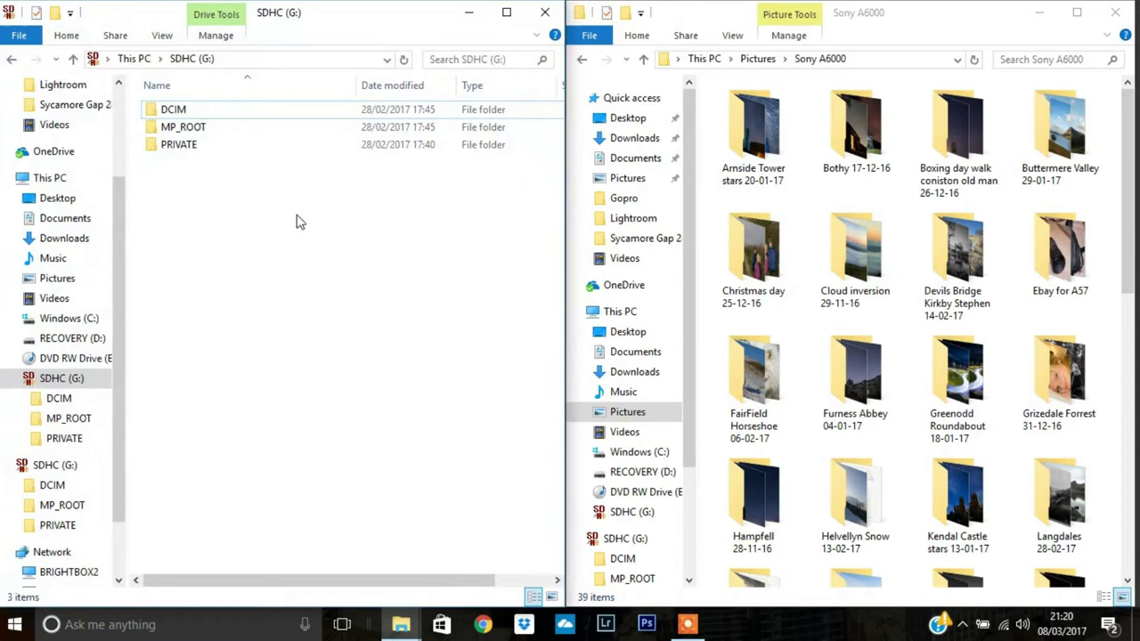
Step: Create a new folder in Sony A6000 named "Star trails Askam 08-03-17"
right_click(907, 519)
mouse_move(911, 480)
left_click(873, 484)
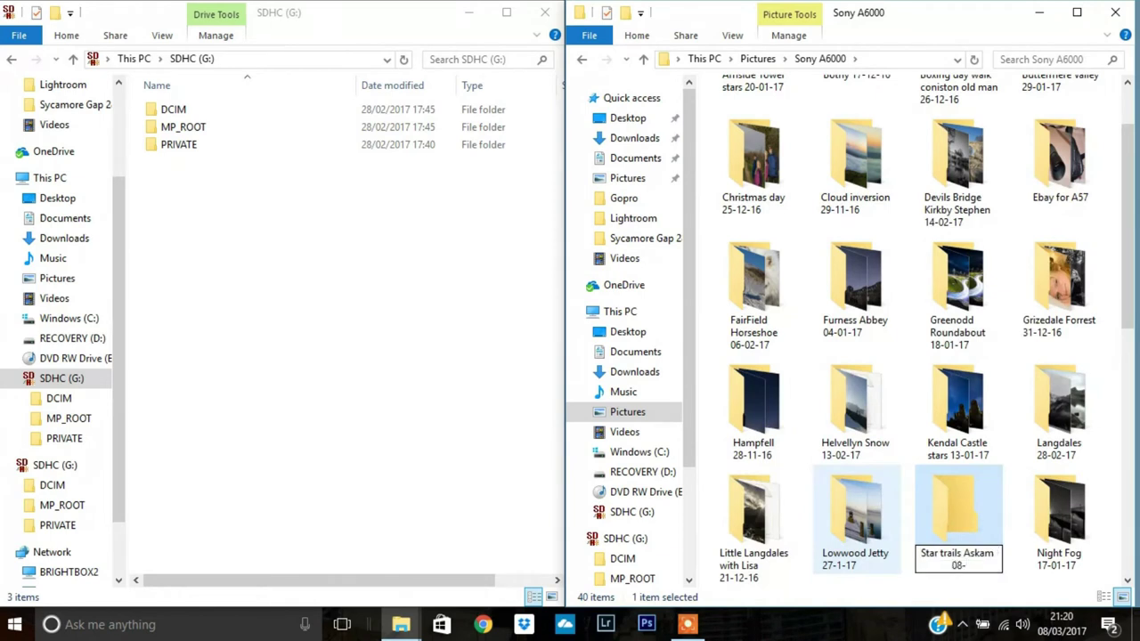
Step: Open the card's DCIM > 100MSDCF folder, show its files as a details list and sort them by name descending
double_click(259, 110)
double_click(259, 109)
scroll(357, 356, "down", 10)
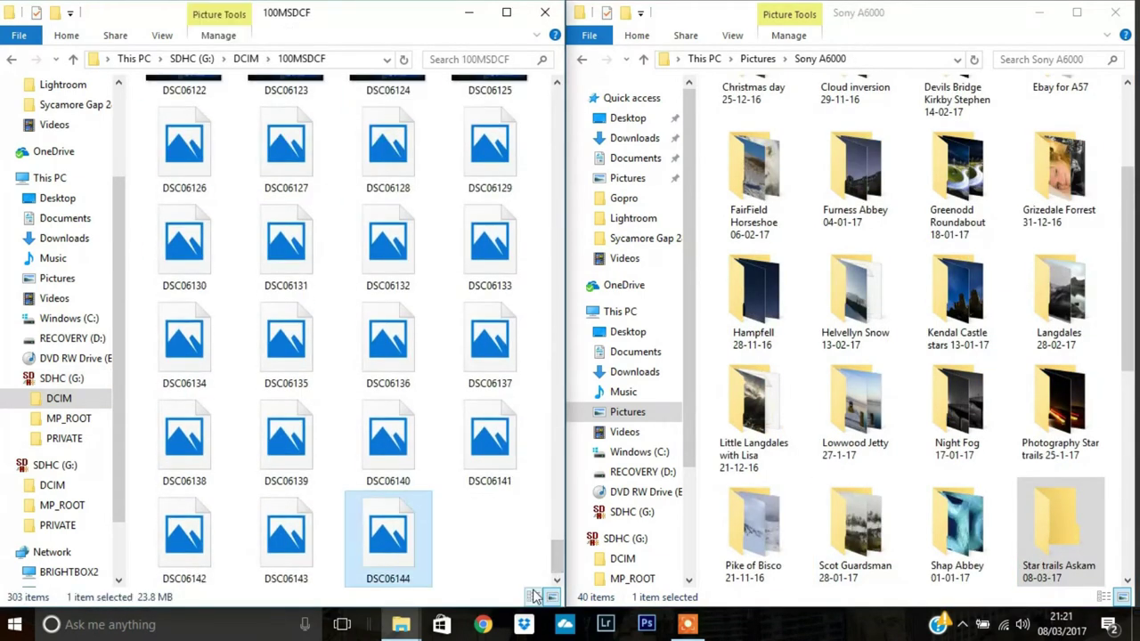
left_click(532, 596)
left_click(346, 85)
scroll(345, 267, "down", 15)
Step: Copy the files DSC06041 through DSC06144 from the card into the Star trails Askam 08-03-17 folder
left_click(377, 348)
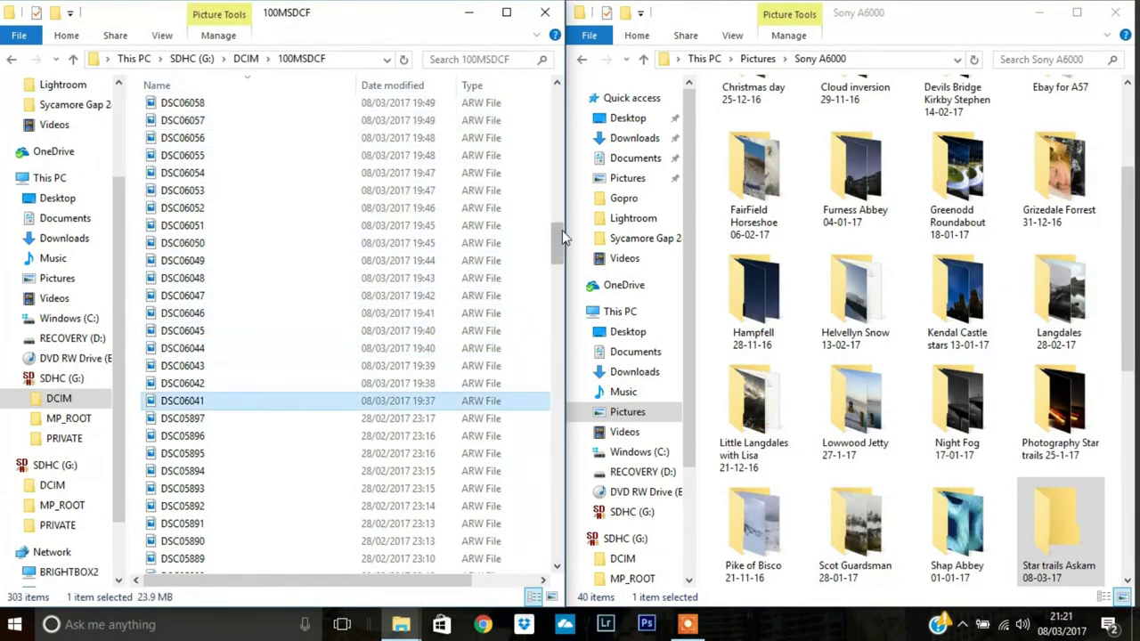
scroll(445, 267, "up", 15)
left_click(445, 109, "shift")
left_click_drag(445, 109, 1045, 504)
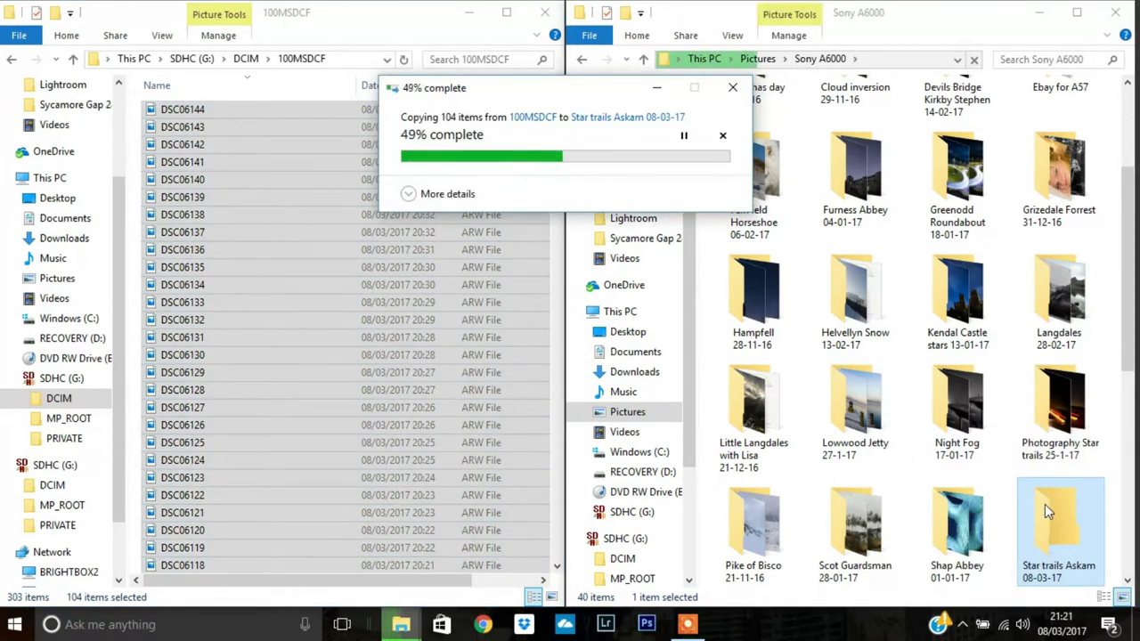
Step: Switch to Lightroom, start a photo import and browse to the user's folder on Windows (C:) as the source
left_click(602, 627)
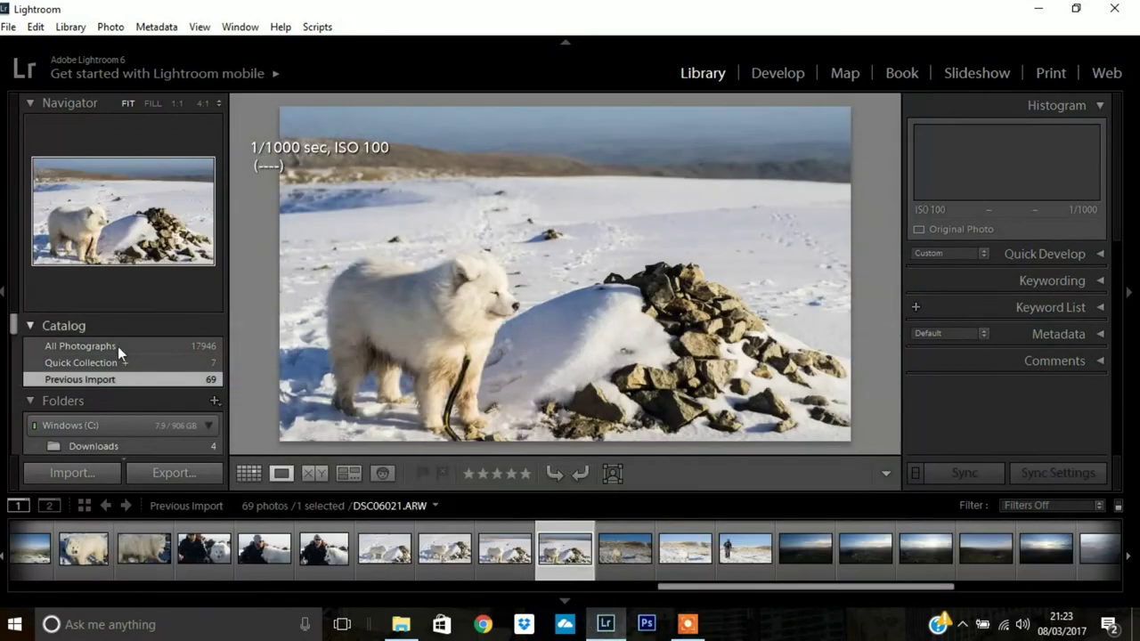
left_click(95, 472)
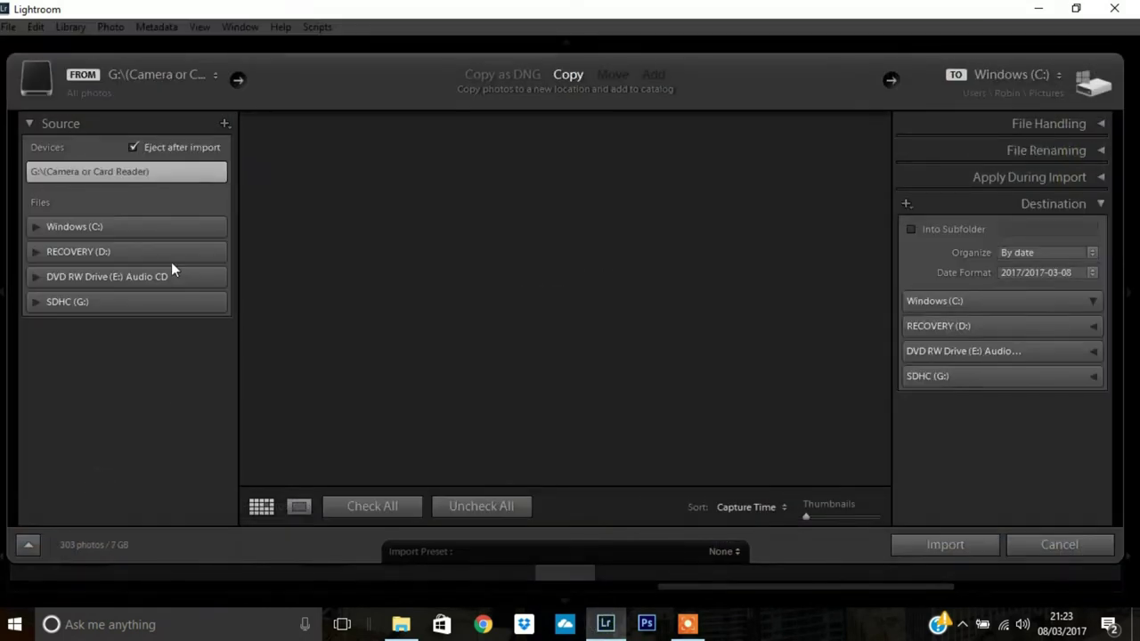
left_click(75, 228)
left_click(83, 364)
left_click(65, 298)
left_click(89, 399)
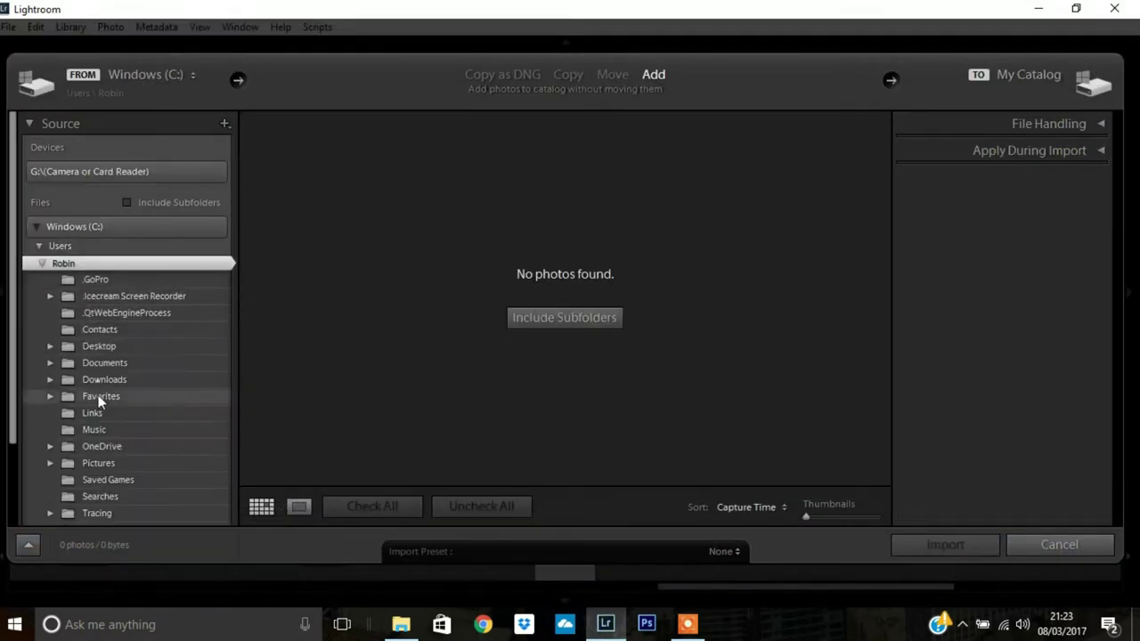
Step: Import the photos from Pictures > Sony A6000 > Star trails Askam 08-03-17 into the catalog
left_click(96, 460)
scroll(36, 374, "down", 5)
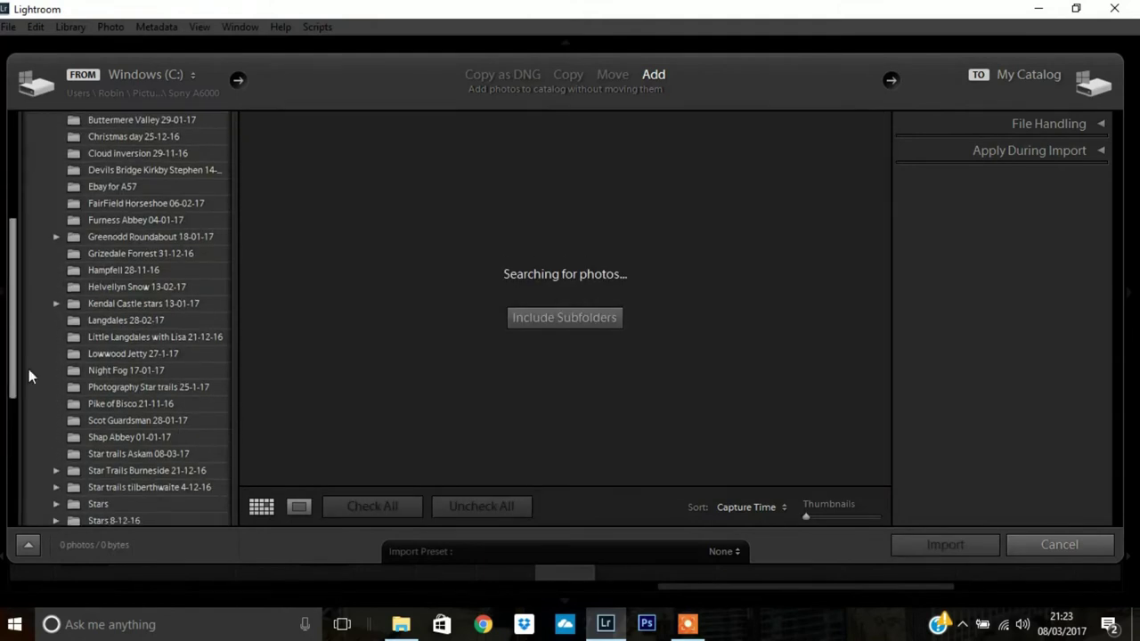
left_click(89, 454)
left_click(921, 547)
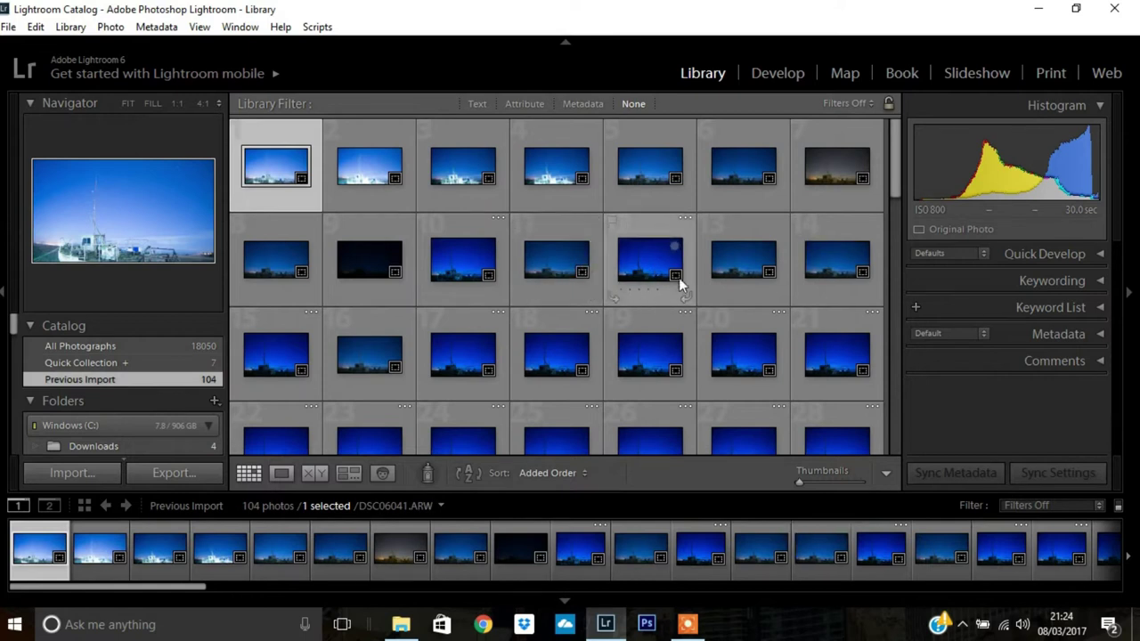
Step: View DSC06050 in Loupe view and look through the frames that follow it
left_click(467, 253)
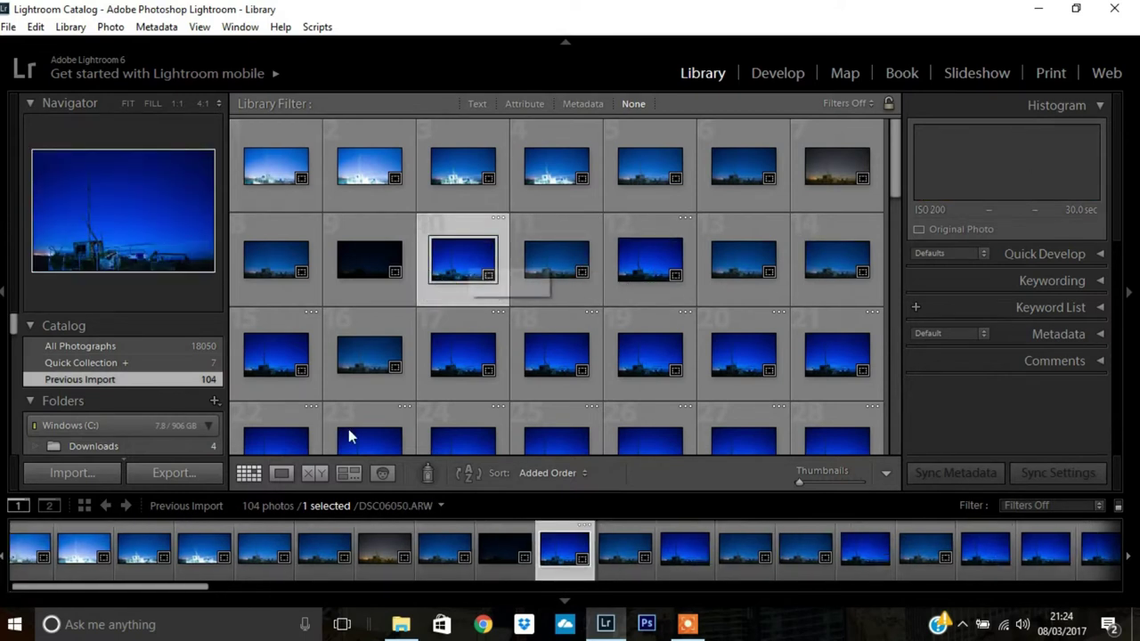
left_click(281, 472)
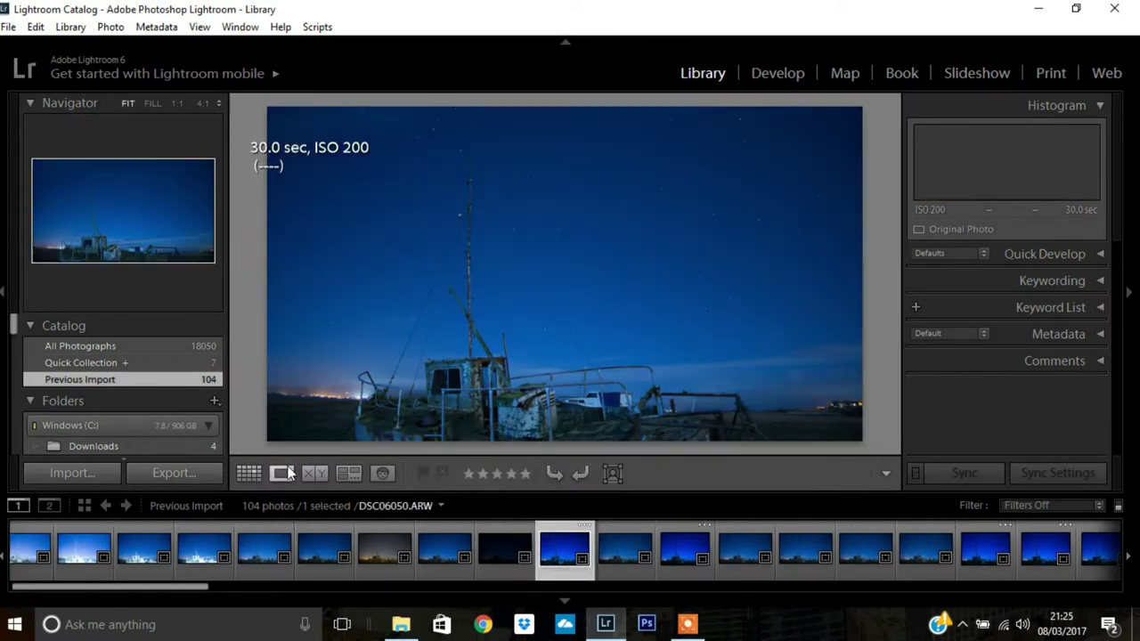
key("Right")
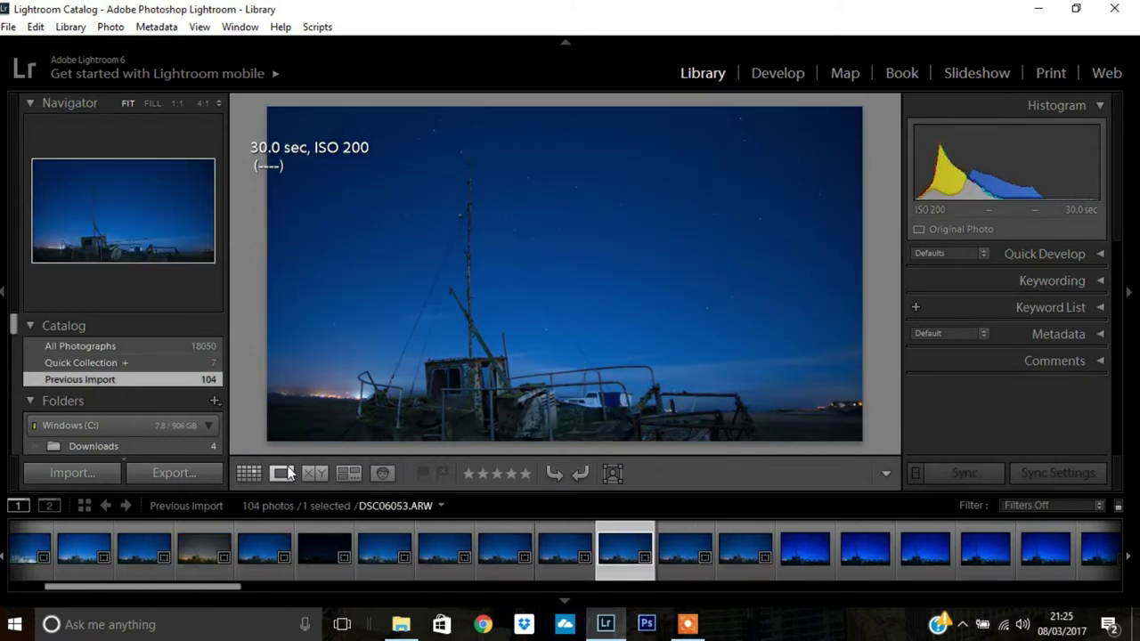
scroll(313, 558, "down", 3)
Step: Open DSC06052 in the Develop module and crop it with an unconstrained aspect ratio
left_click(778, 73)
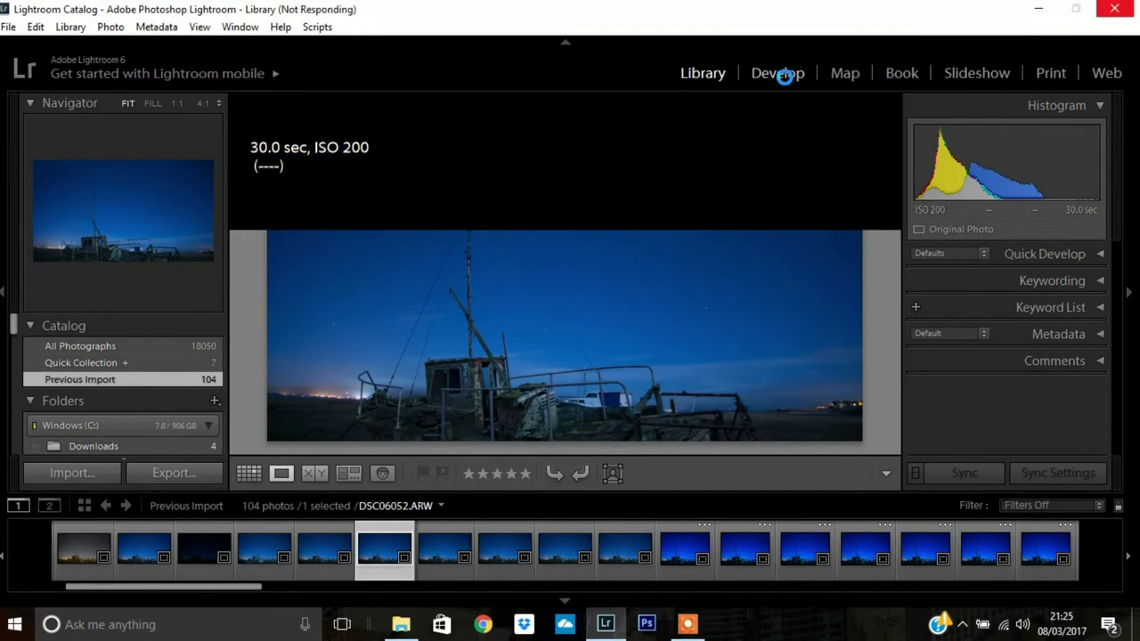
key("r")
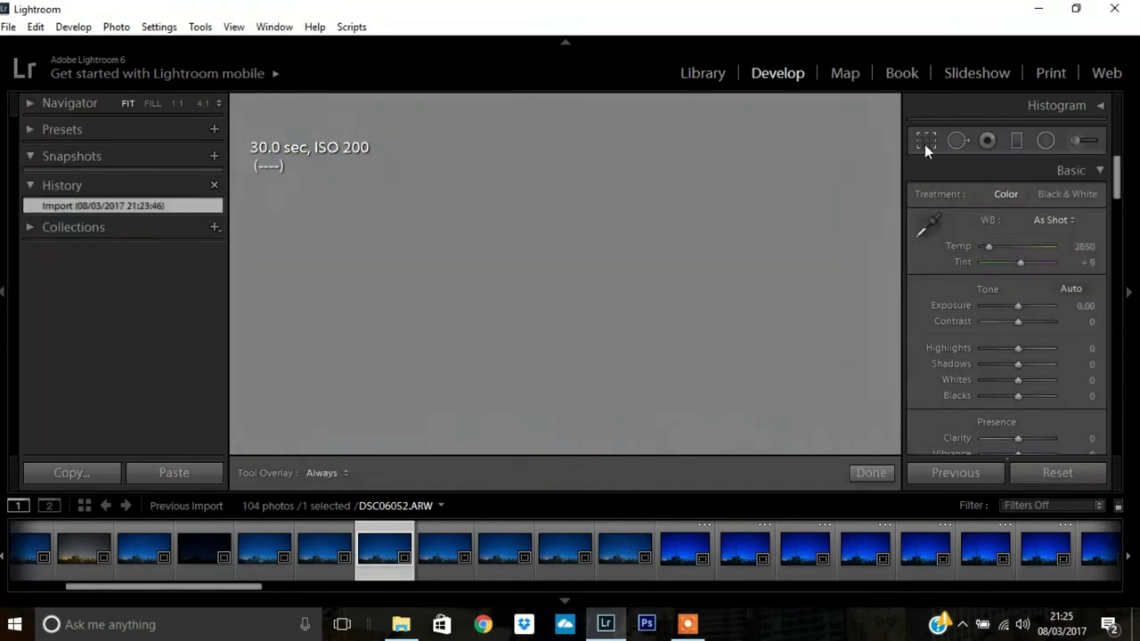
left_click(871, 473)
Step: Set the photo's Temp to 3310, Tint to 0, Exposure to -0.12 and Contrast to +5
left_click_drag(988, 246, 1018, 262)
left_click_drag(1008, 305, 1019, 321)
Step: Enable lens profile corrections for the photo and set the profile's vignetting amount to 127
left_click_drag(1119, 194, 1119, 334)
left_click(921, 286)
left_click_drag(1033, 452, 1030, 452)
Step: Set Highlights to -21, Shadows to +17, Whites to -17 and Blacks to +10
scroll(1000, 325, "up", 5)
left_click_drag(1018, 348, 1010, 348)
mouse_move(1018, 364)
left_mouse_down()
mouse_move(1039, 367)
mouse_move(1023, 363)
mouse_move(1016, 380)
left_mouse_up()
left_click_drag(1017, 395, 1021, 395)
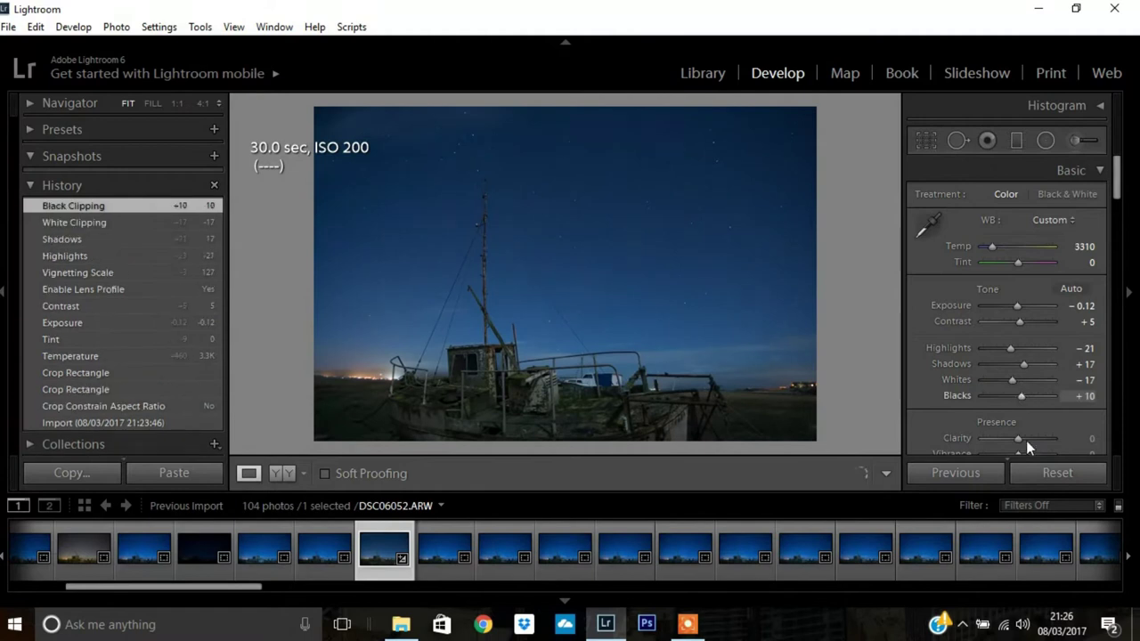
Step: Increase the photo's Clarity and adjust its Vibrance and Saturation
left_click_drag(1018, 438, 1031, 439)
scroll(1024, 401, "down", 3)
left_click_drag(1018, 319, 1022, 338)
left_click_drag(570, 308, 564, 359)
Step: Return to the Library and synchronize DSC06052's develop settings to the two preceding photos, DSC06050 and DSC06051
key("e")
left_click(273, 554, "shift")
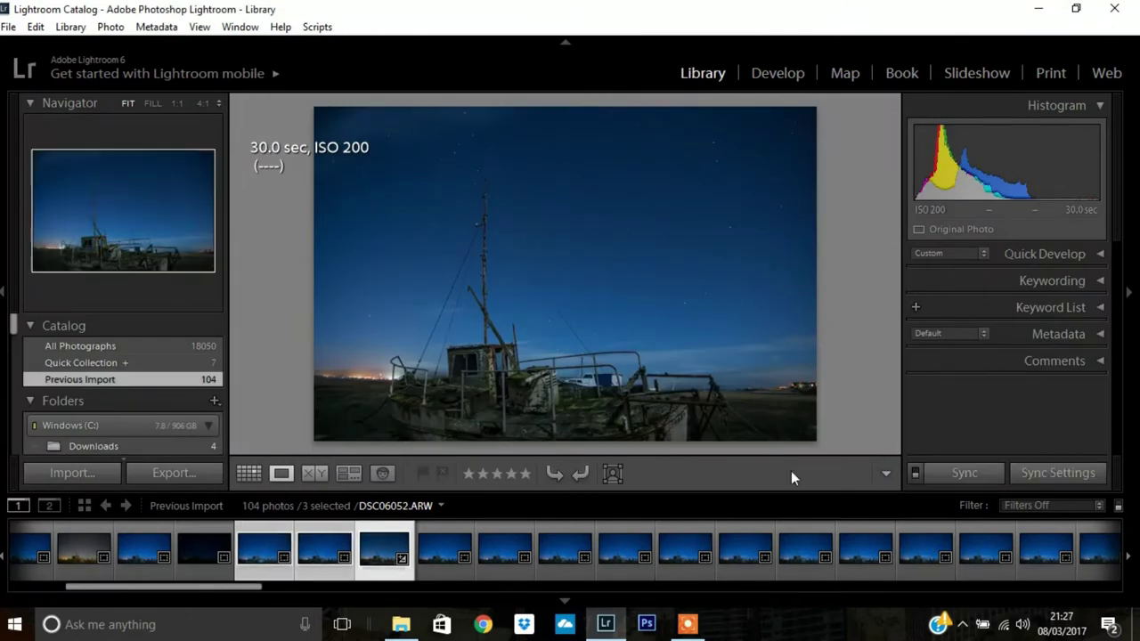
left_click(1026, 473)
left_click(881, 543)
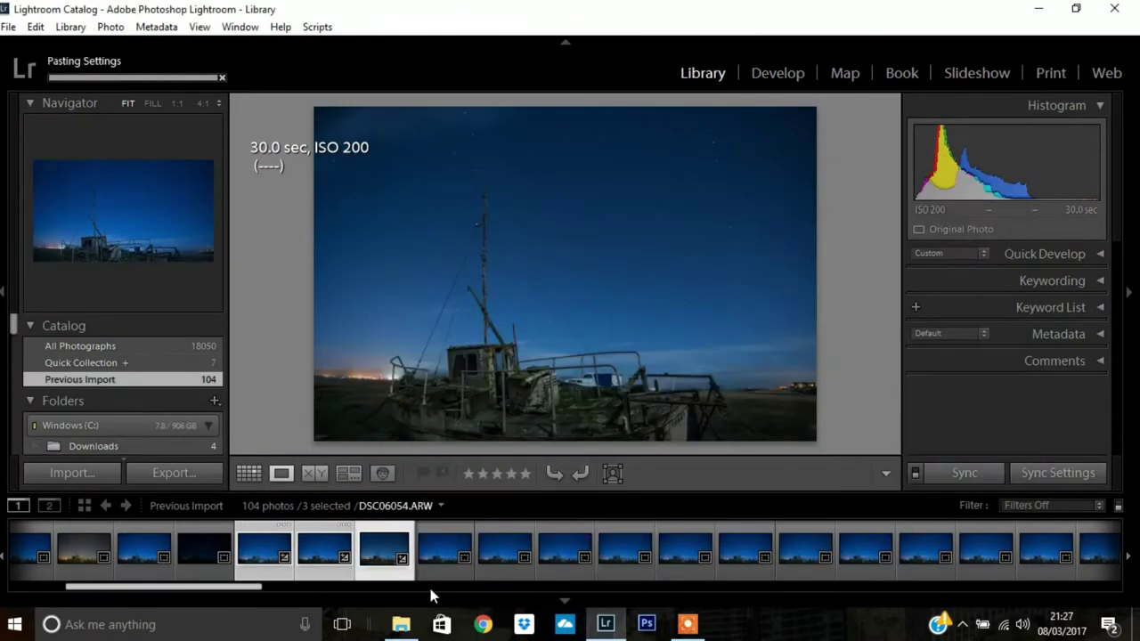
Step: Select all photos from DSC06052 through DSC06144 and synchronize DSC06052's develop settings to them
left_click(432, 548)
scroll(338, 556, "up", 2)
left_click_drag(223, 588, 1105, 614)
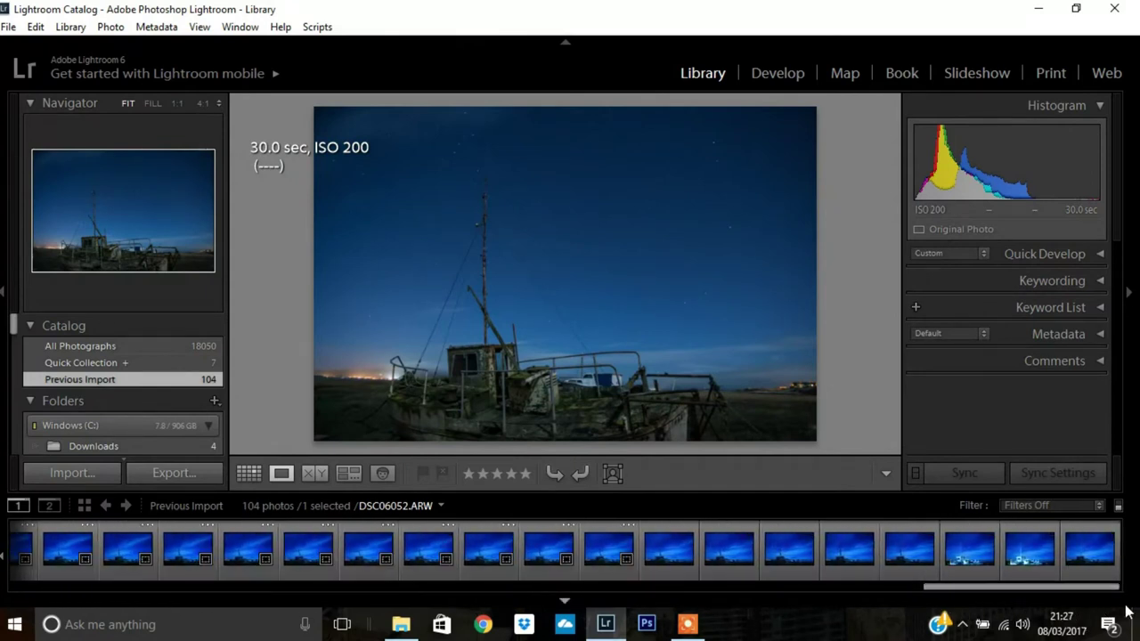
left_click(1093, 560, "shift")
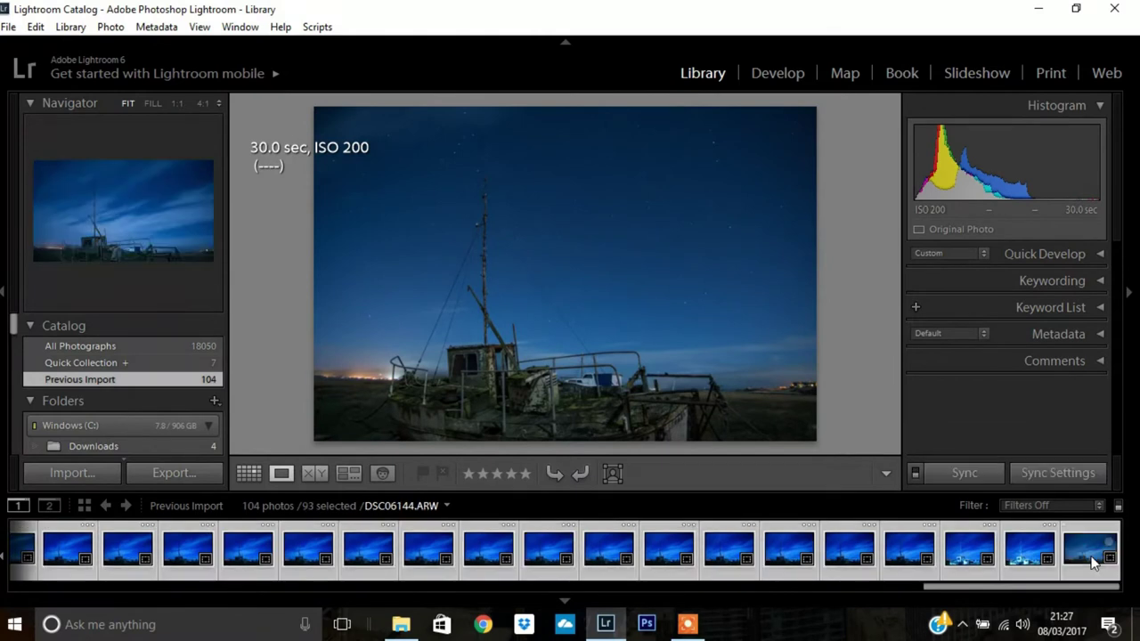
left_click(1086, 473)
left_click(883, 542)
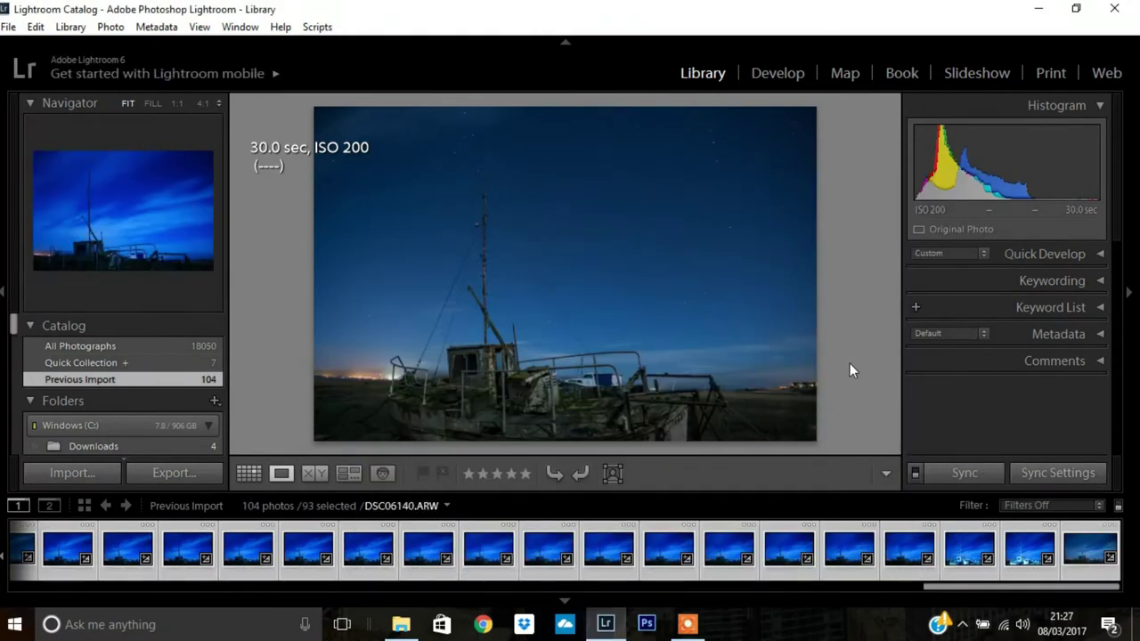
Step: Check the synchronized edits on the last photos of the sequence, DSC06142 to DSC06144
left_click(926, 550)
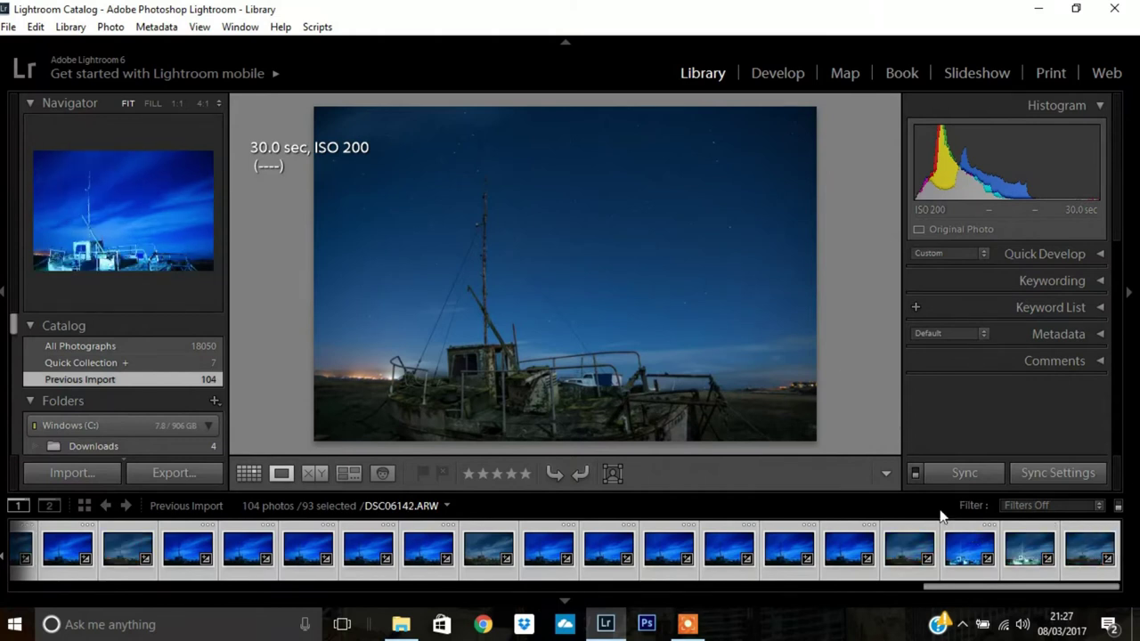
left_click(951, 550)
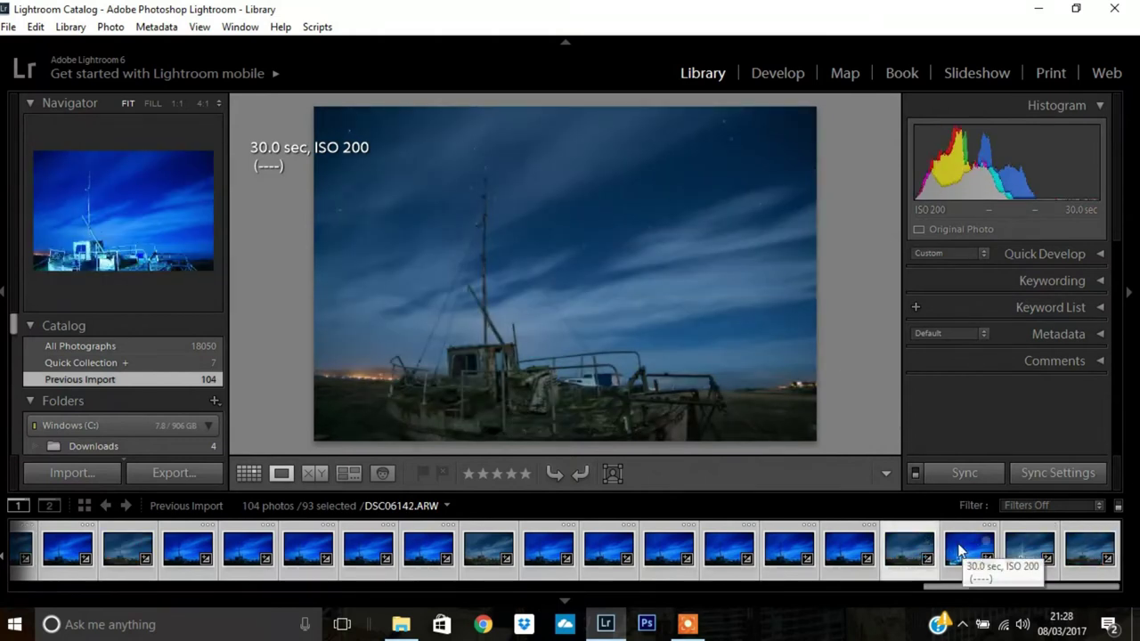
left_click(1026, 549)
left_click(1085, 550)
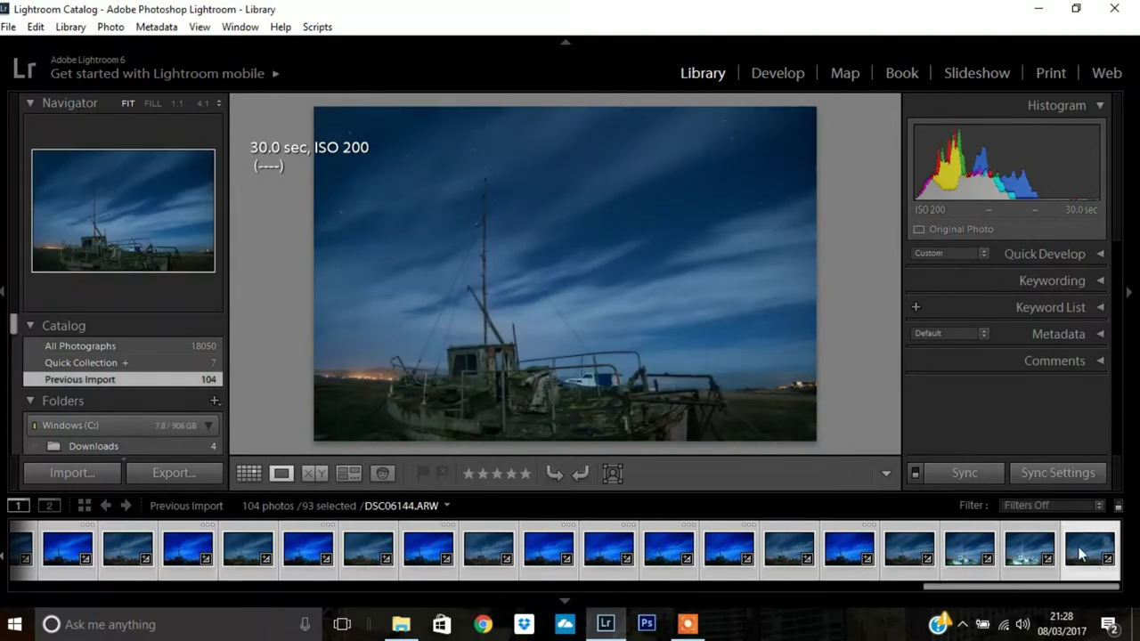
Step: Add DSC06050 and DSC06051 to the selection of edited photos
left_click_drag(935, 588, 82, 584)
left_click(183, 554, "ctrl")
left_click(251, 553, "ctrl")
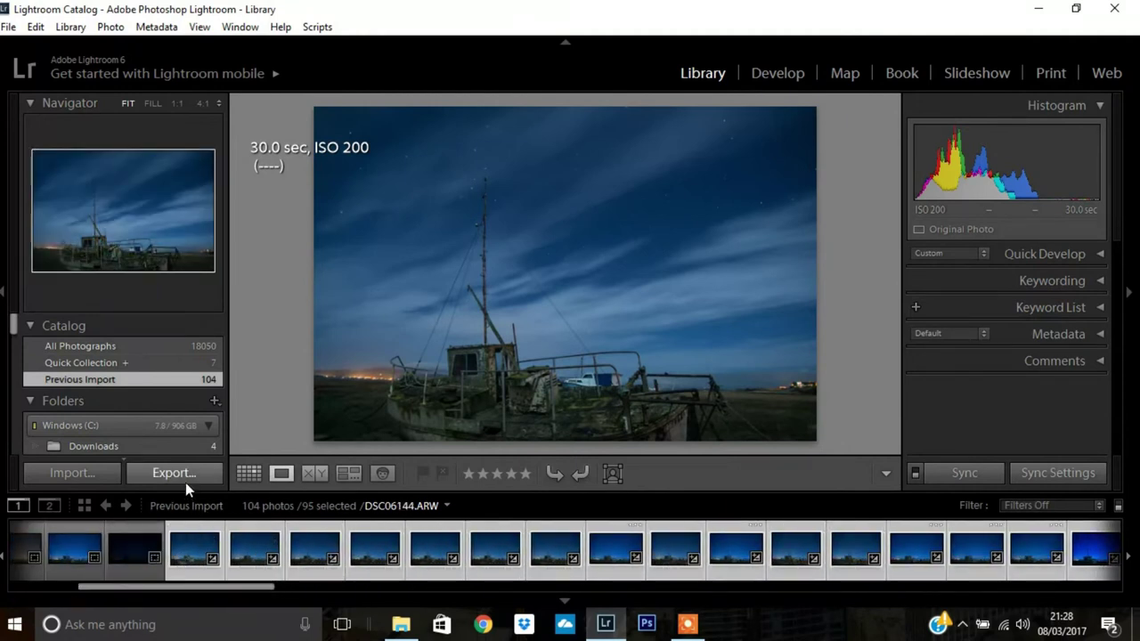
Step: Export the selected photos to the Sony A6000 > Star trails Askam 08-03-17 folder
left_click(185, 481)
left_click(818, 280)
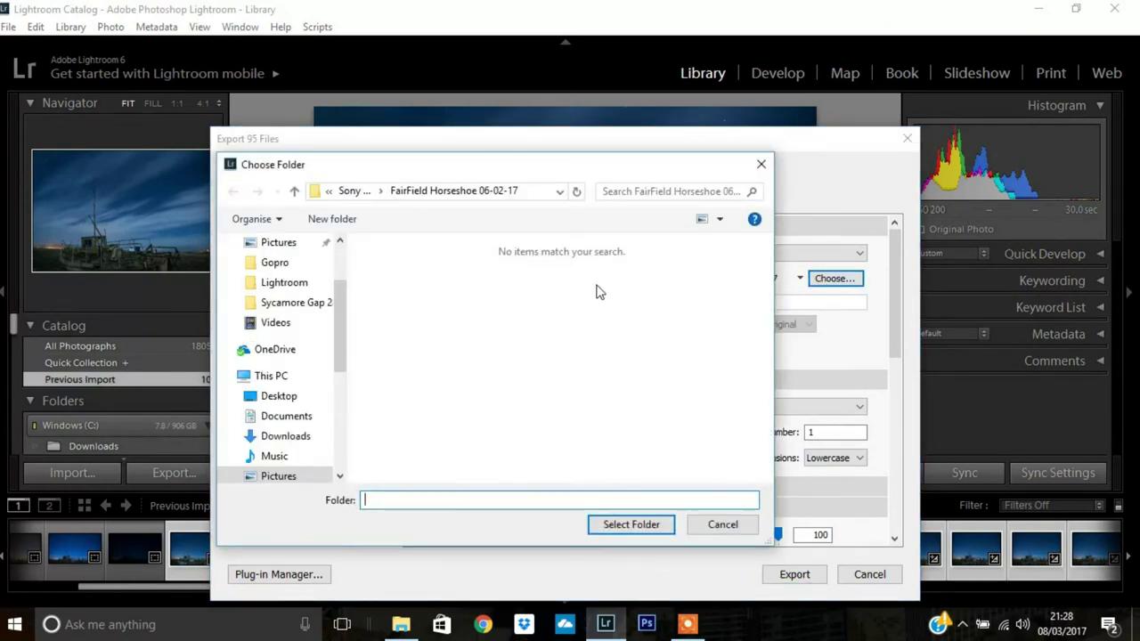
left_click(357, 191)
scroll(764, 473, "down", 10)
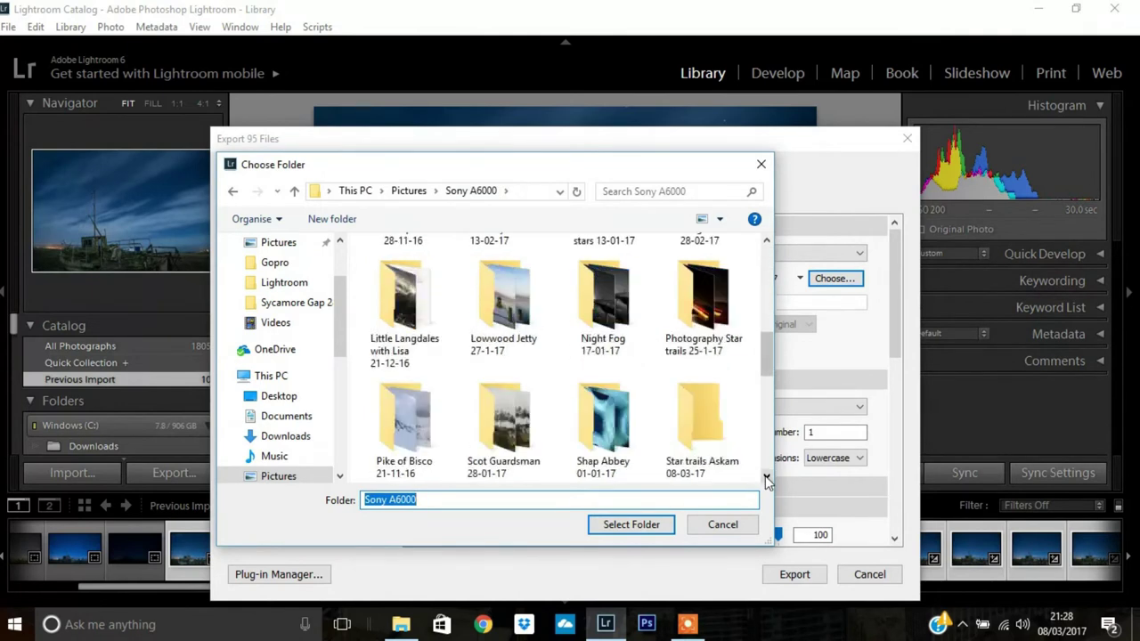
left_click(703, 303)
left_click(601, 527)
left_click(784, 574)
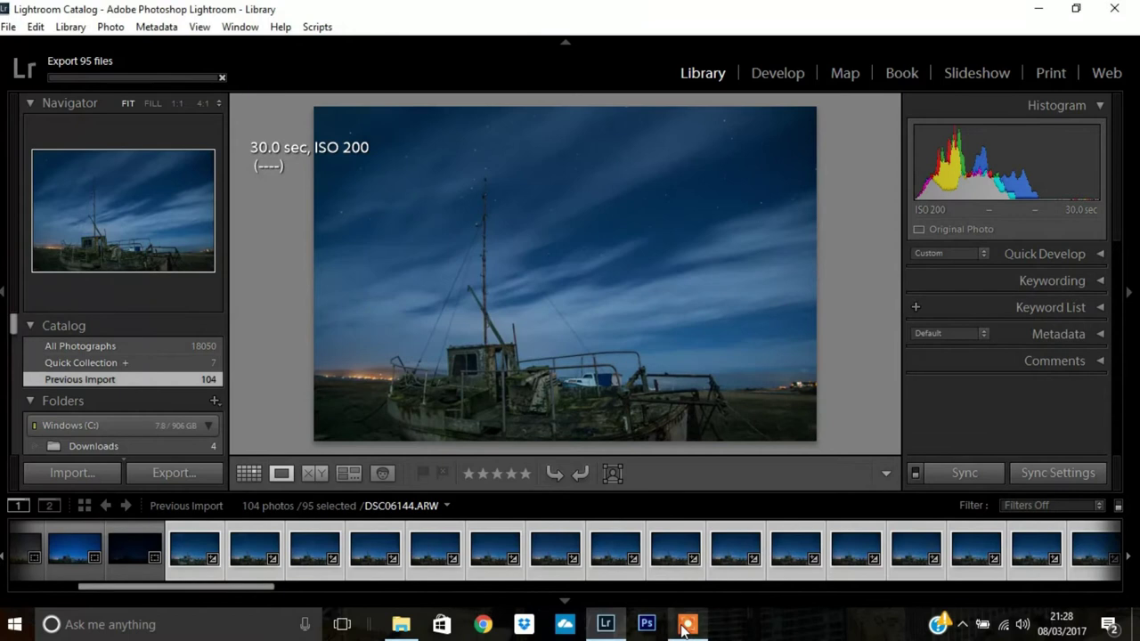
Step: Minimise Lightroom and launch StarStaX from the desktop
left_click(686, 626)
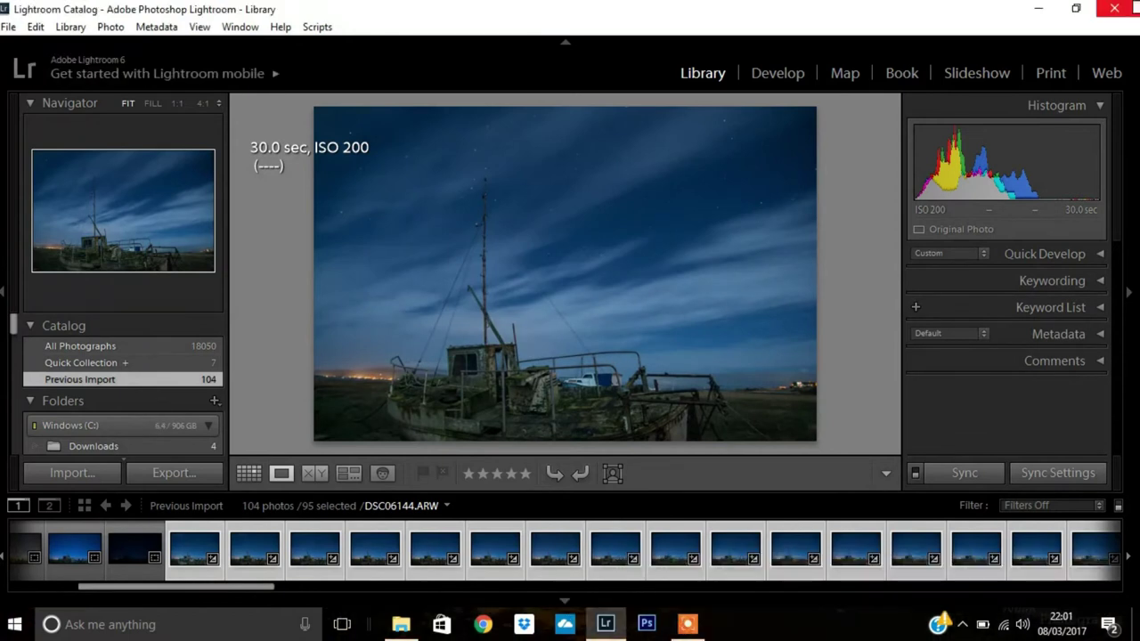
left_click(1040, 11)
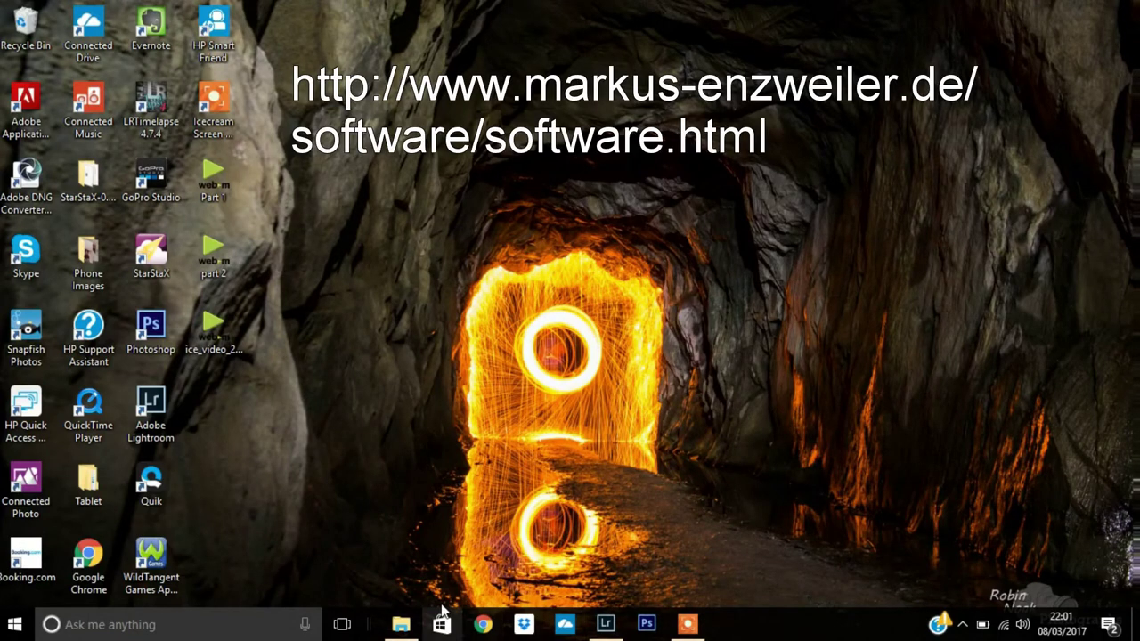
double_click(152, 256)
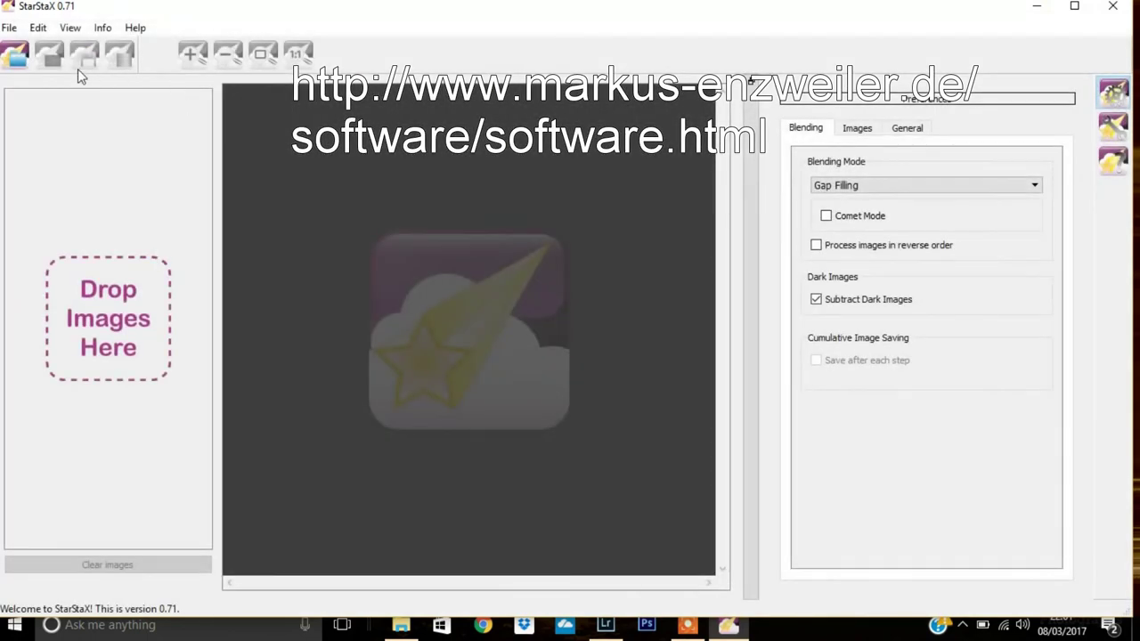
Step: Load all exported images from DSC06050-1 to DSC06144-95 in the Star trails Askam 08-03-17 folder
left_click(14, 57)
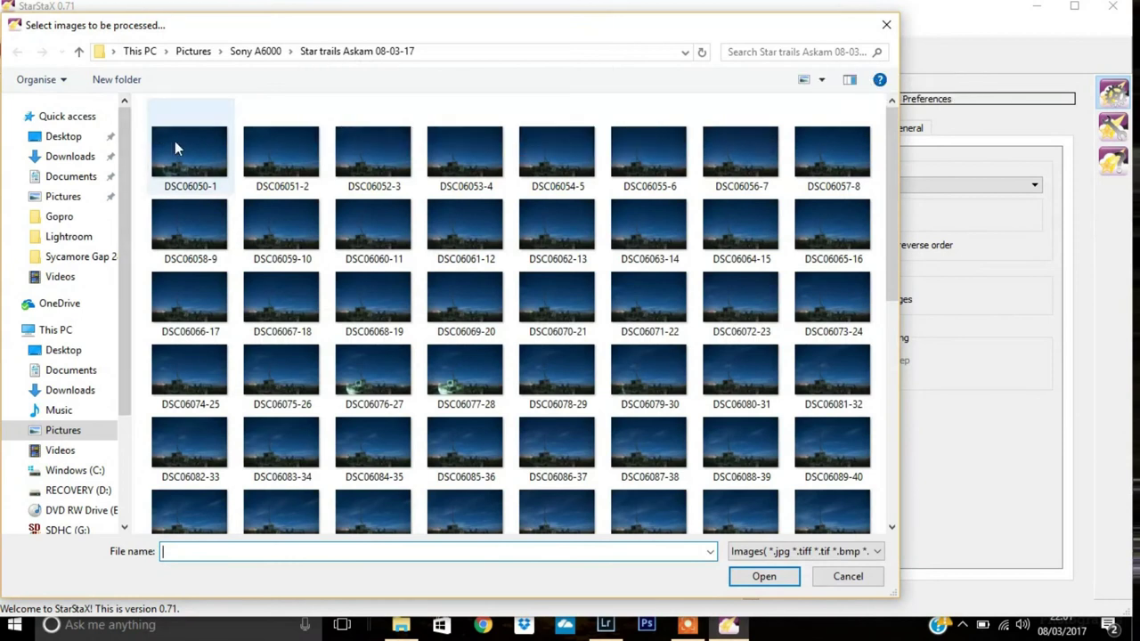
left_click(176, 149)
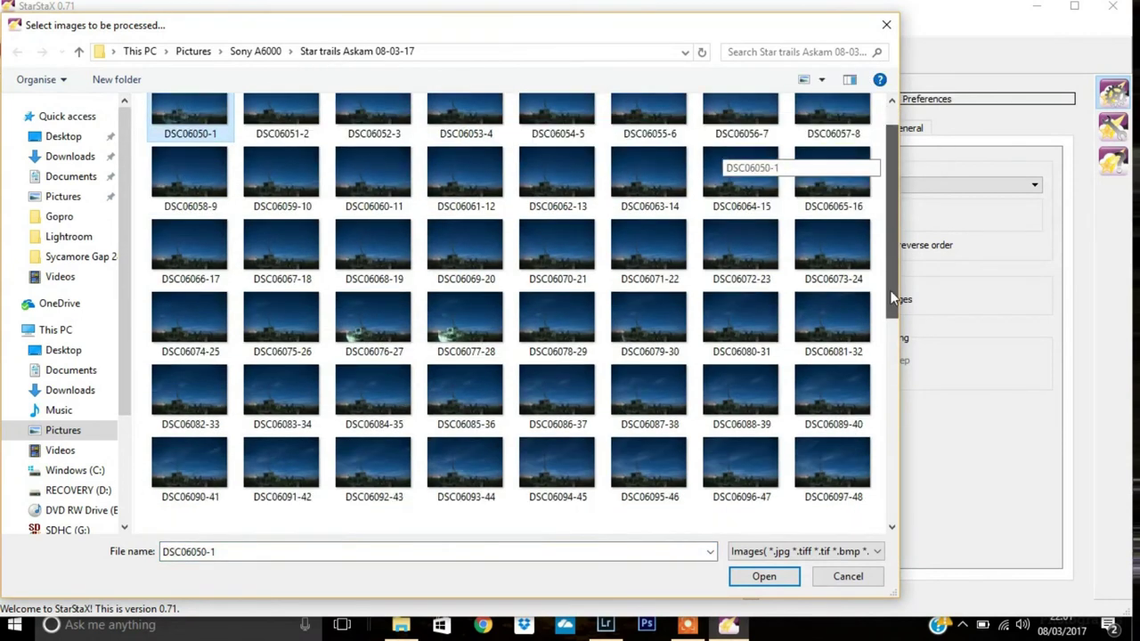
left_click_drag(893, 167, 868, 476)
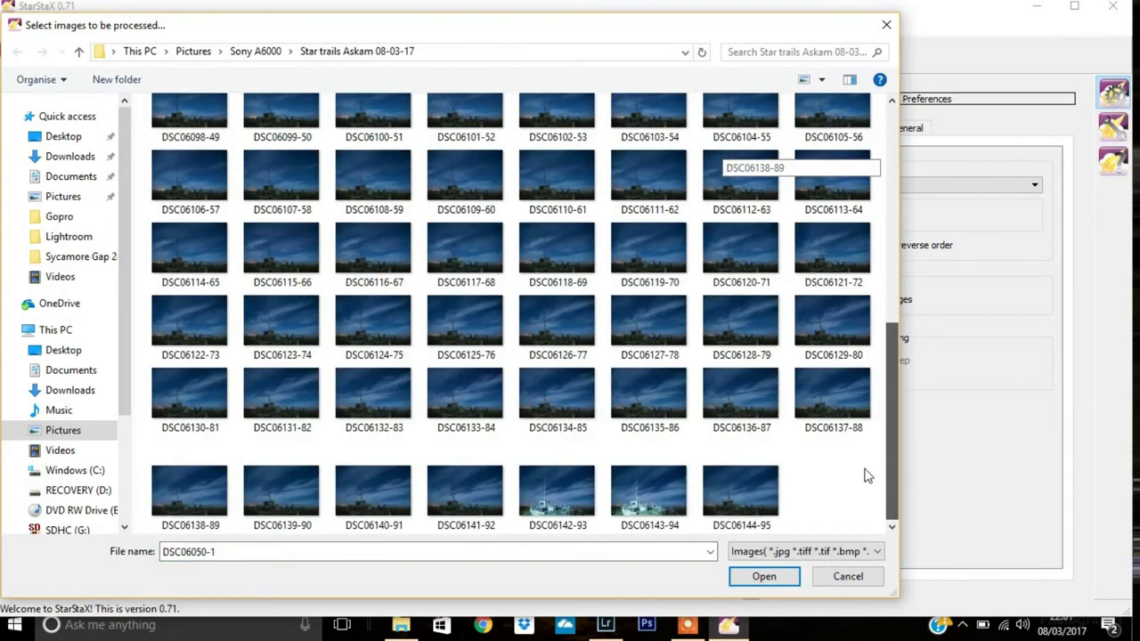
left_click(742, 492, "shift")
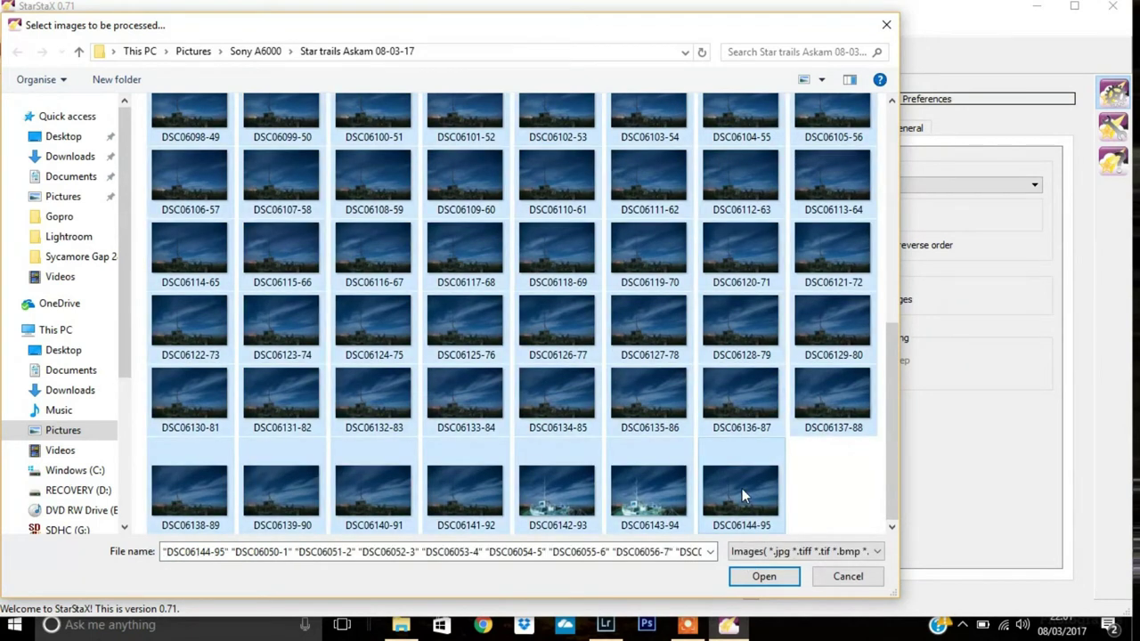
left_click(764, 577)
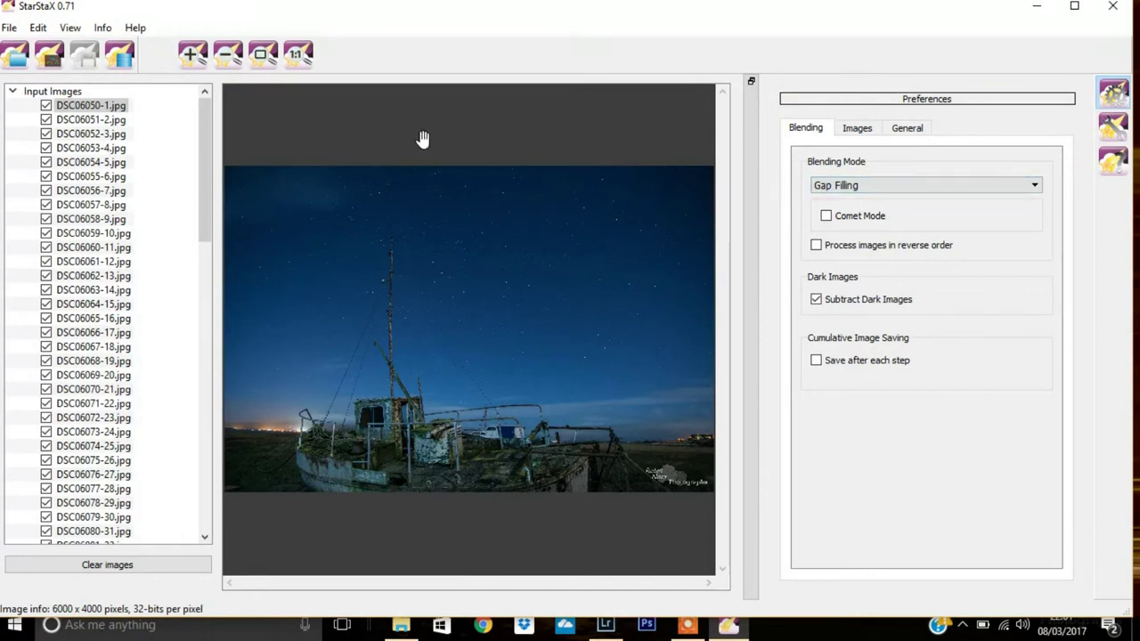
Step: Blend the loaded images into one star trail image using the Gap Filling mode
left_click(123, 56)
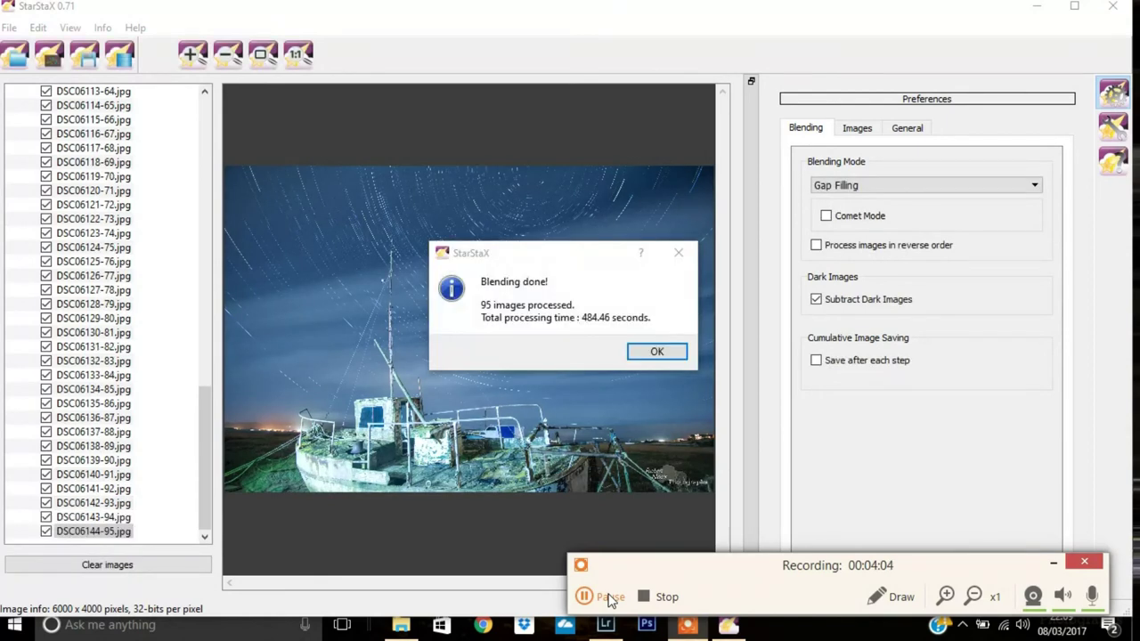
left_click(656, 351)
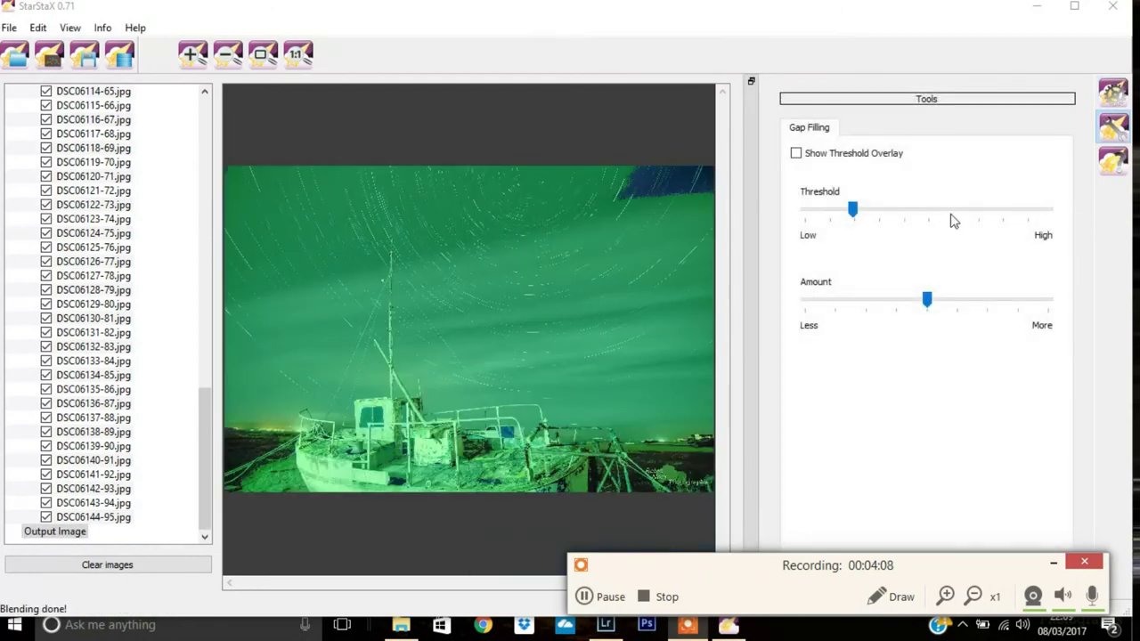
Step: Show the threshold overlay and raise the gap filling Threshold to about two-thirds and the Amount to about 85% of its range
left_click(795, 153)
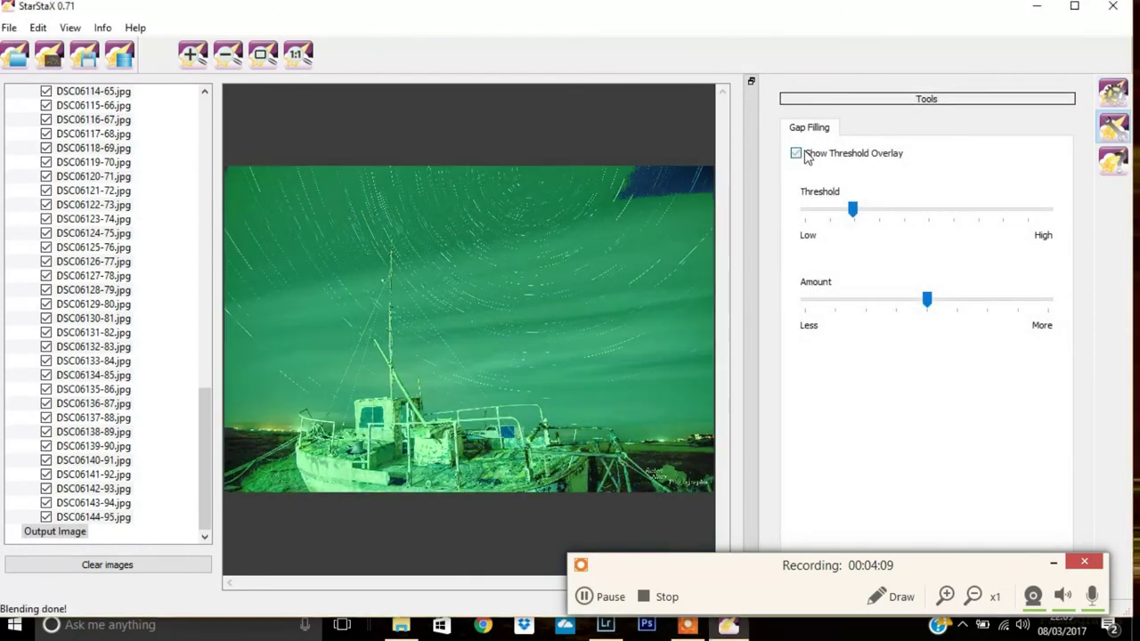
left_click(928, 217)
left_click(933, 217)
left_click(940, 217)
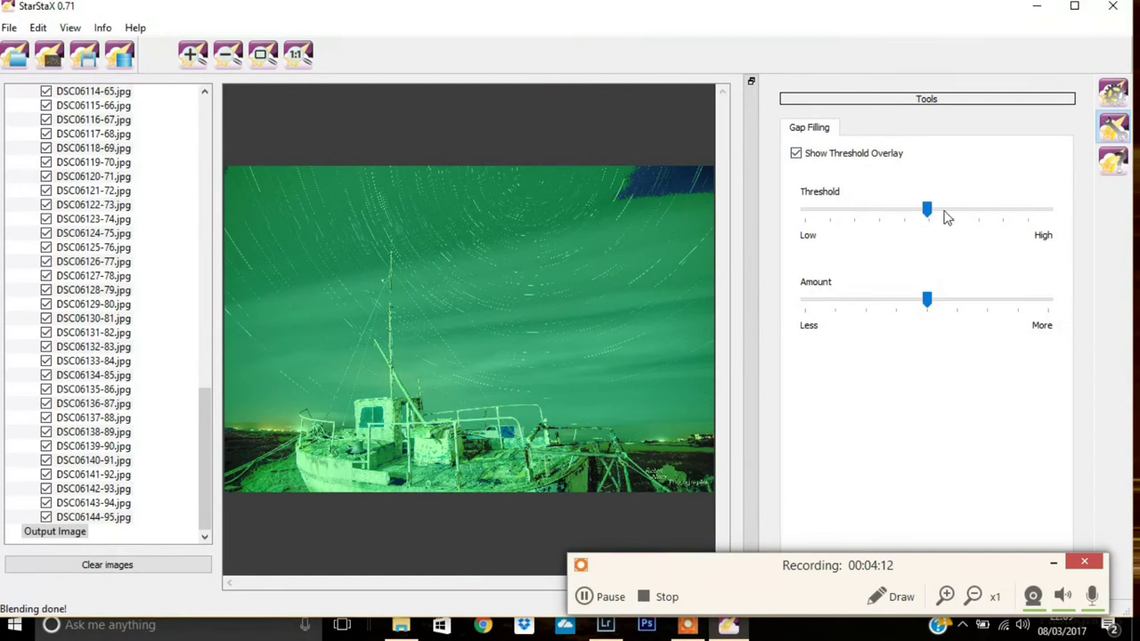
left_click_drag(933, 216, 975, 217)
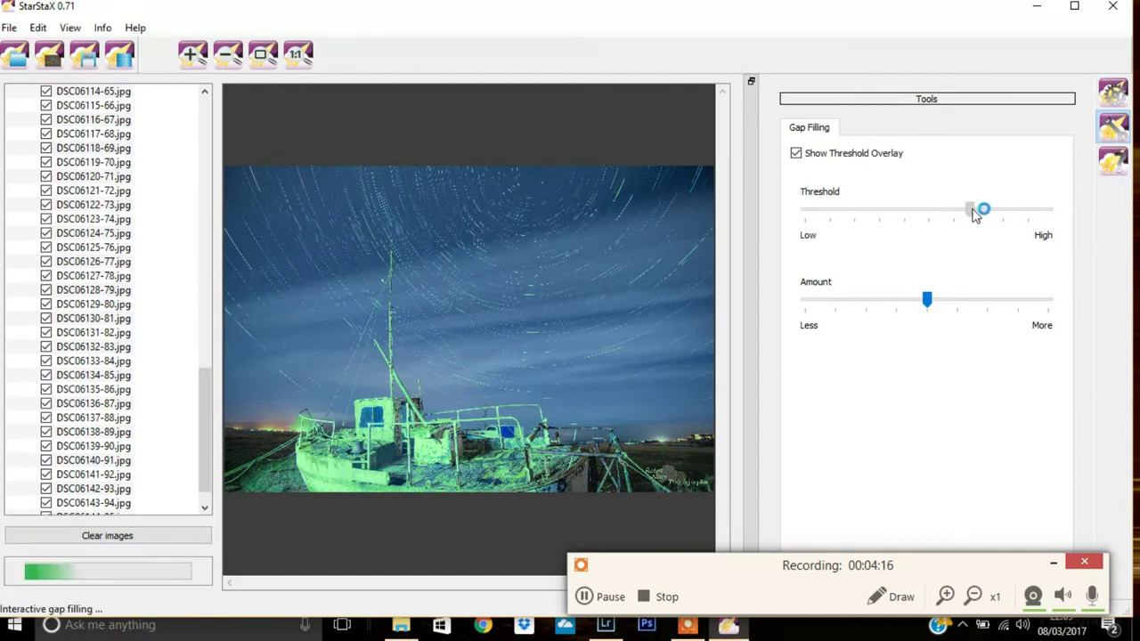
left_click(985, 300)
left_click(1009, 308)
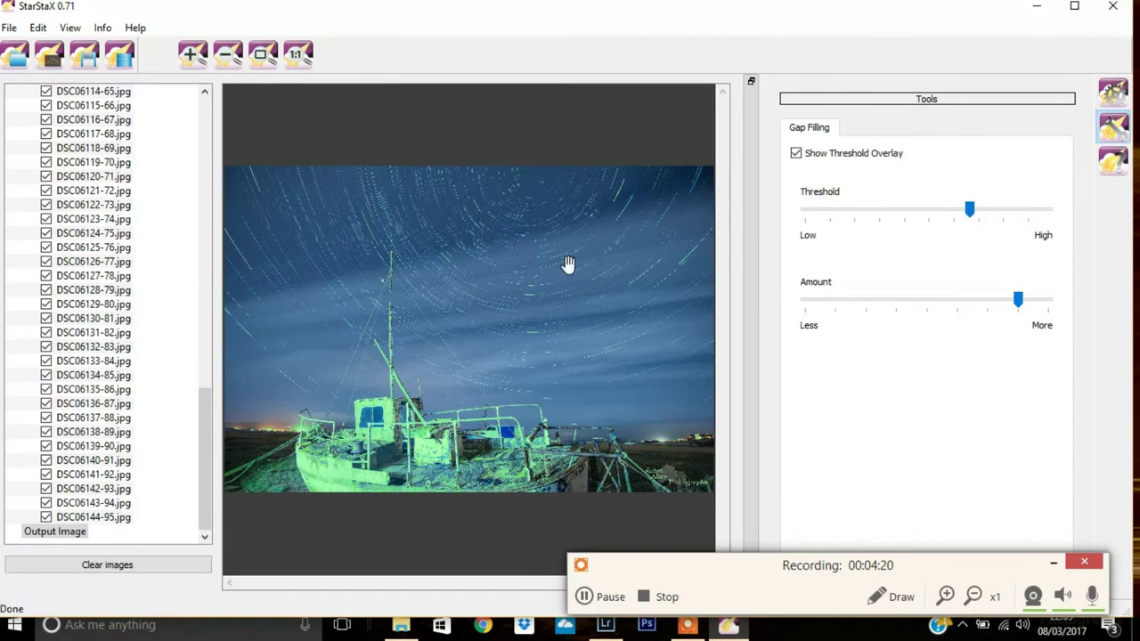
Step: Examine the gap-filled star trails in the sky at 1:1 scale, deleting the reminder notification, and return to the whole image
left_click(299, 60)
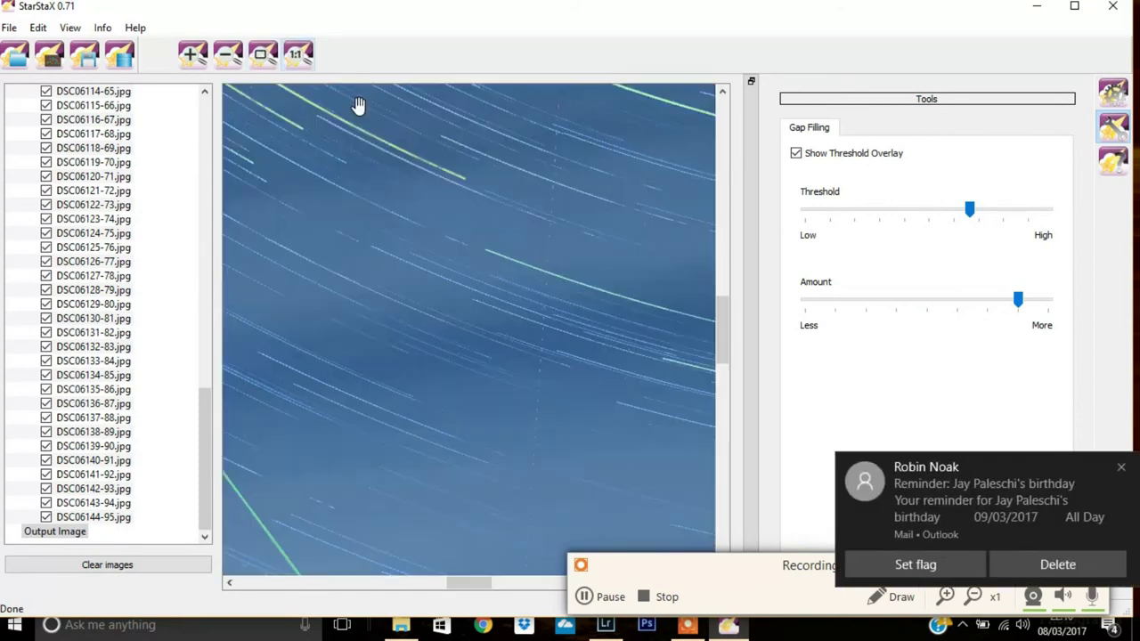
left_click_drag(453, 229, 519, 326)
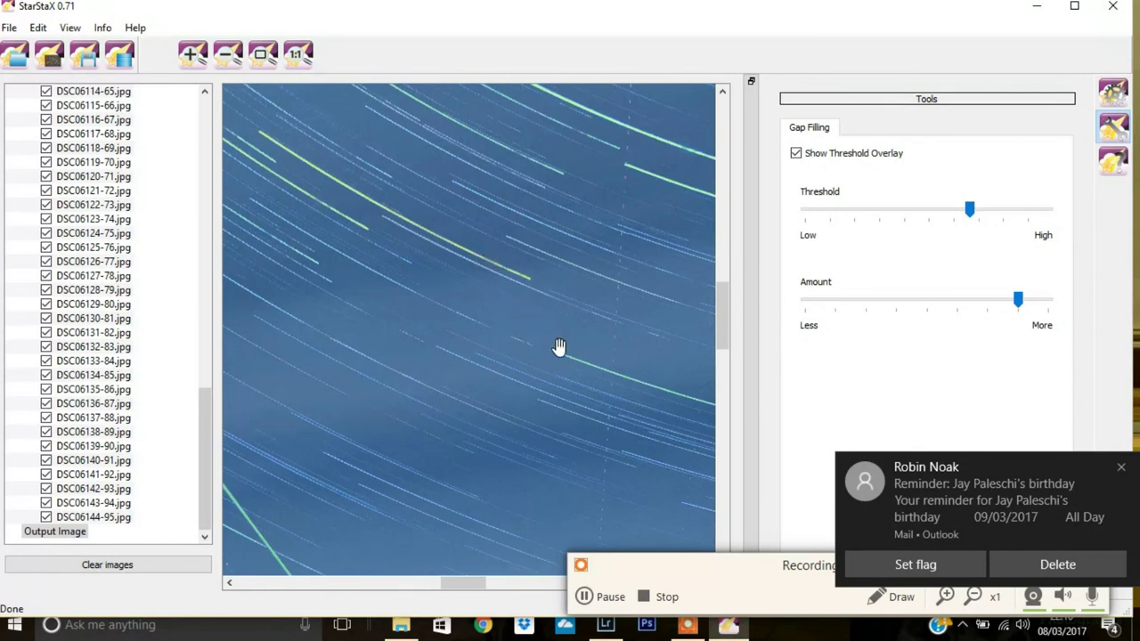
left_click(1027, 569)
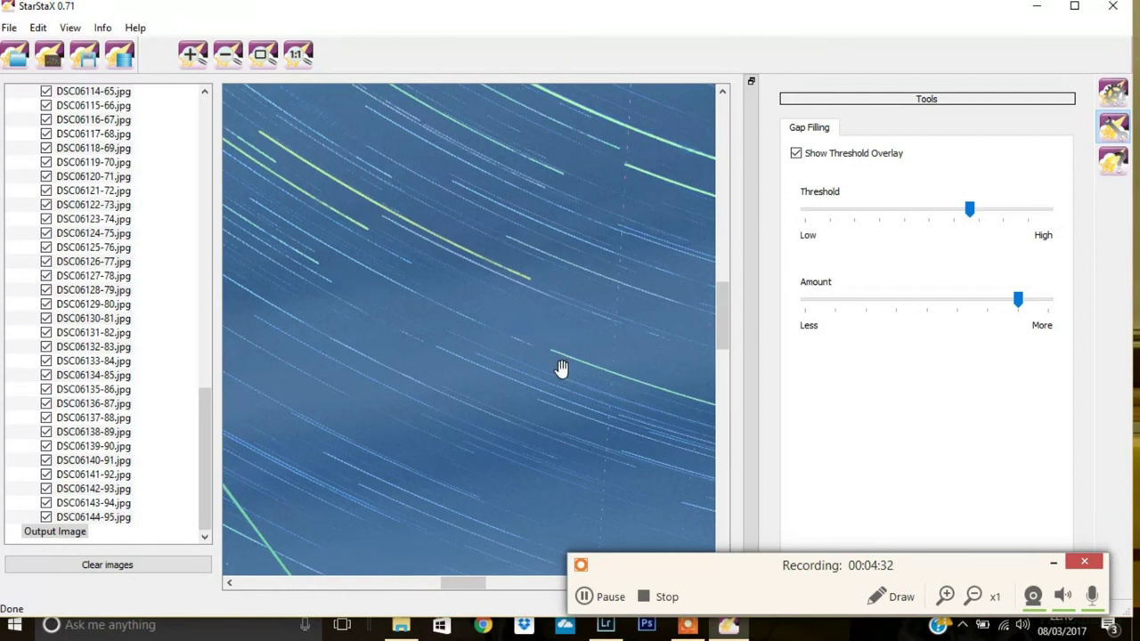
left_click(267, 66)
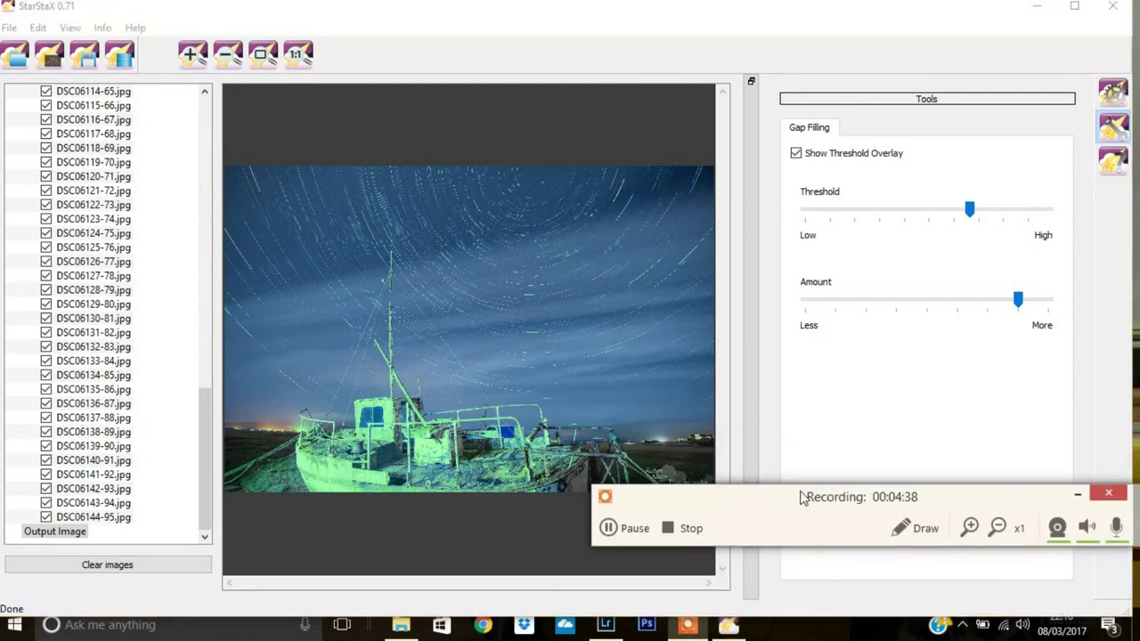
Step: Save the blended image as "Star trail" in the Star trails Askam 08-03-17 folder
left_click(105, 66)
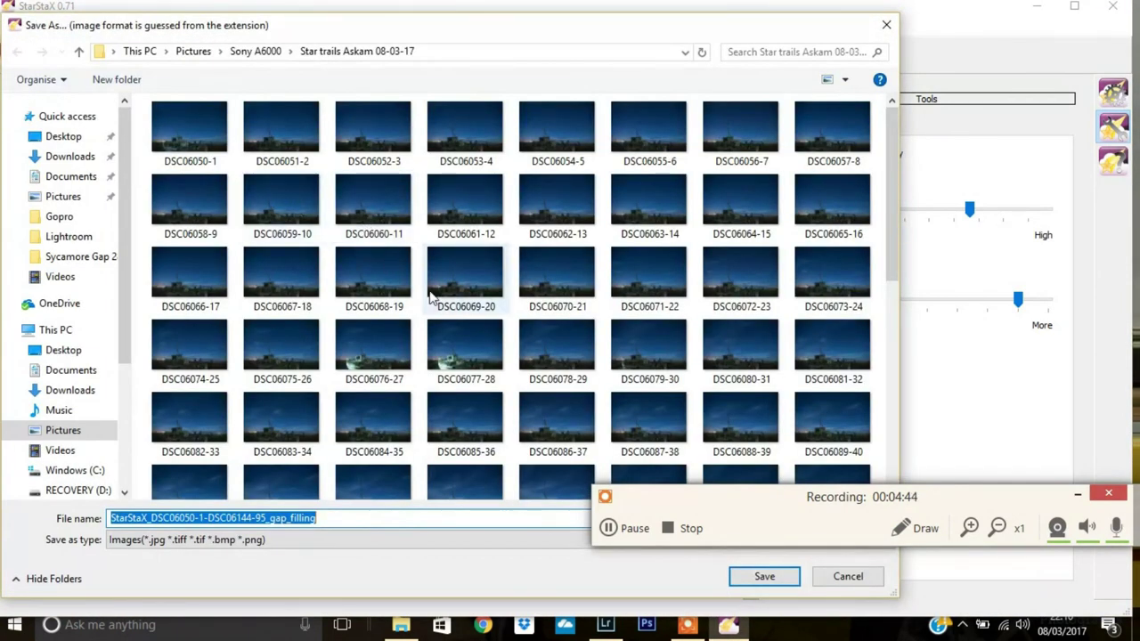
type("Star trail")
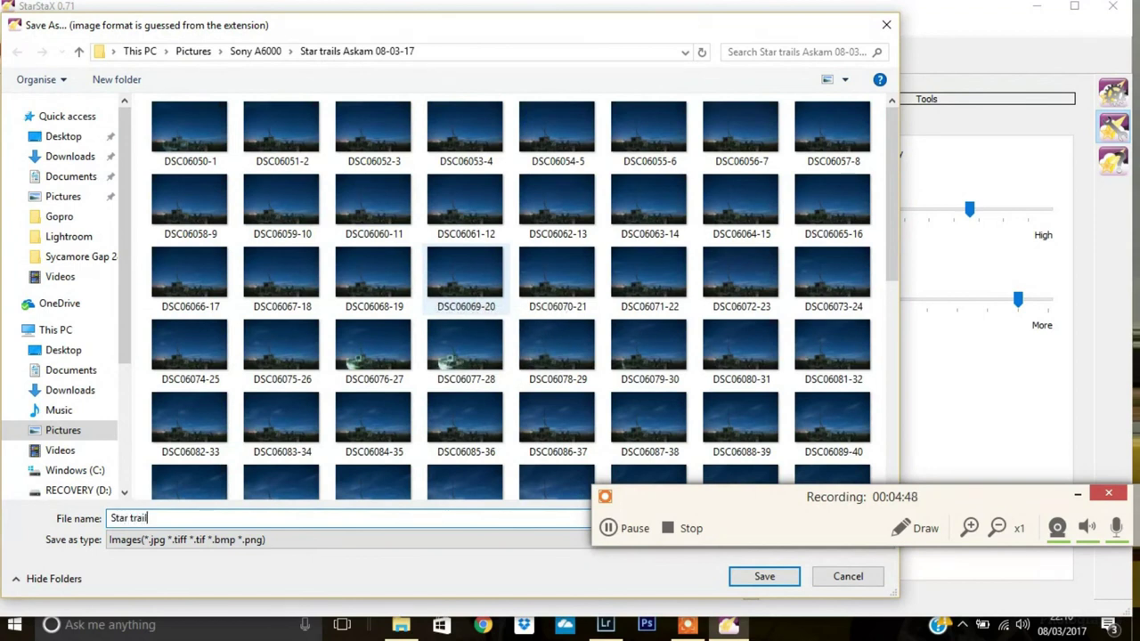
left_click(742, 575)
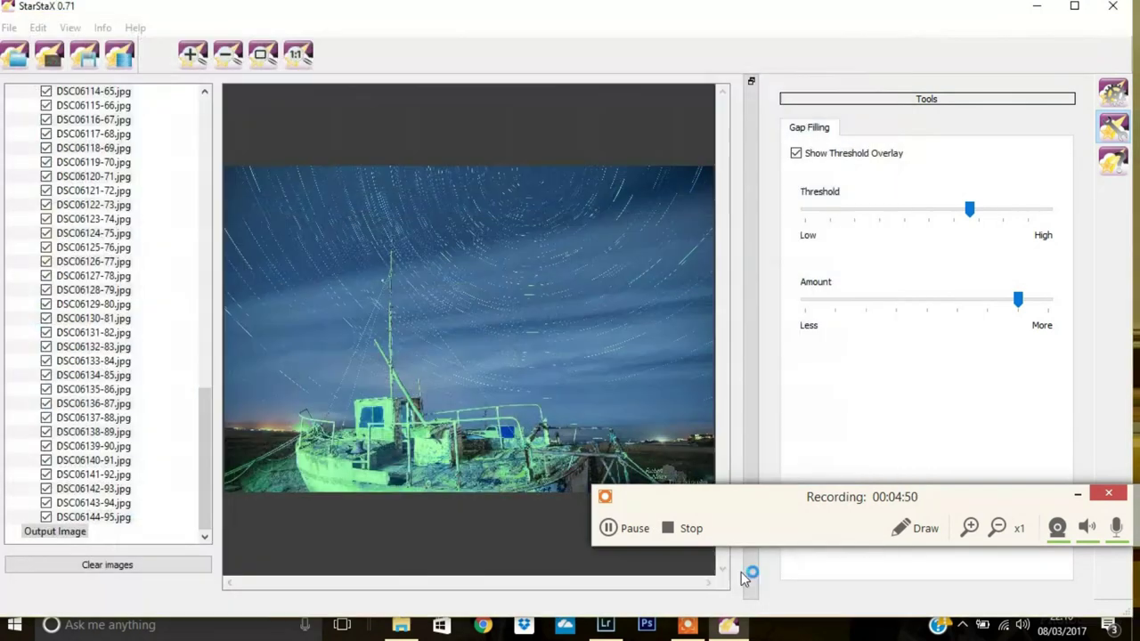